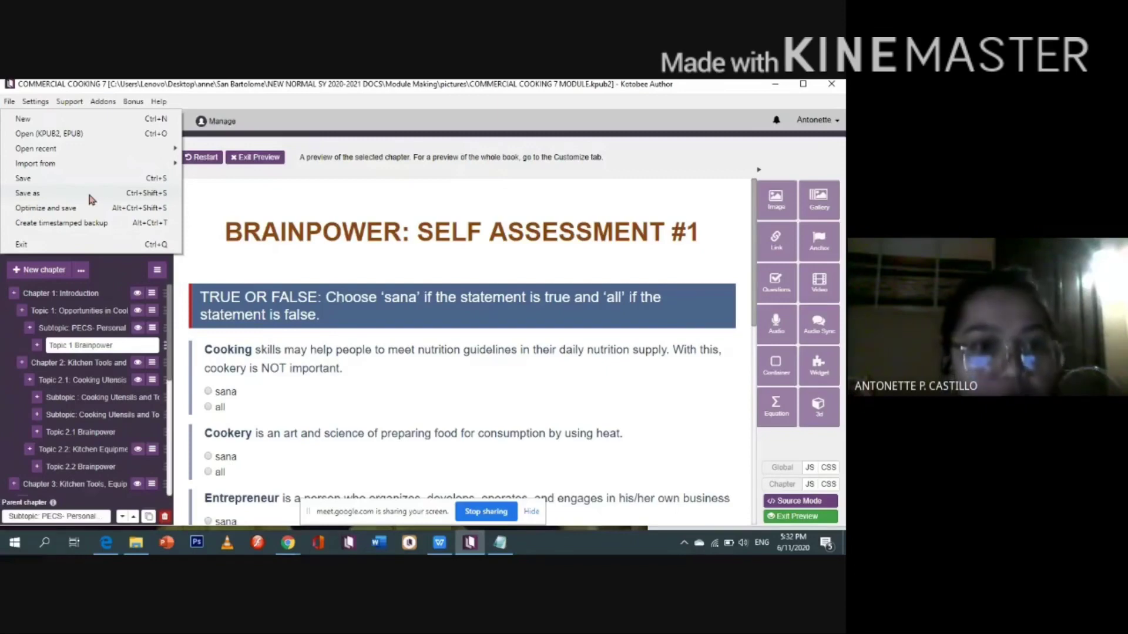
left_click(331, 255)
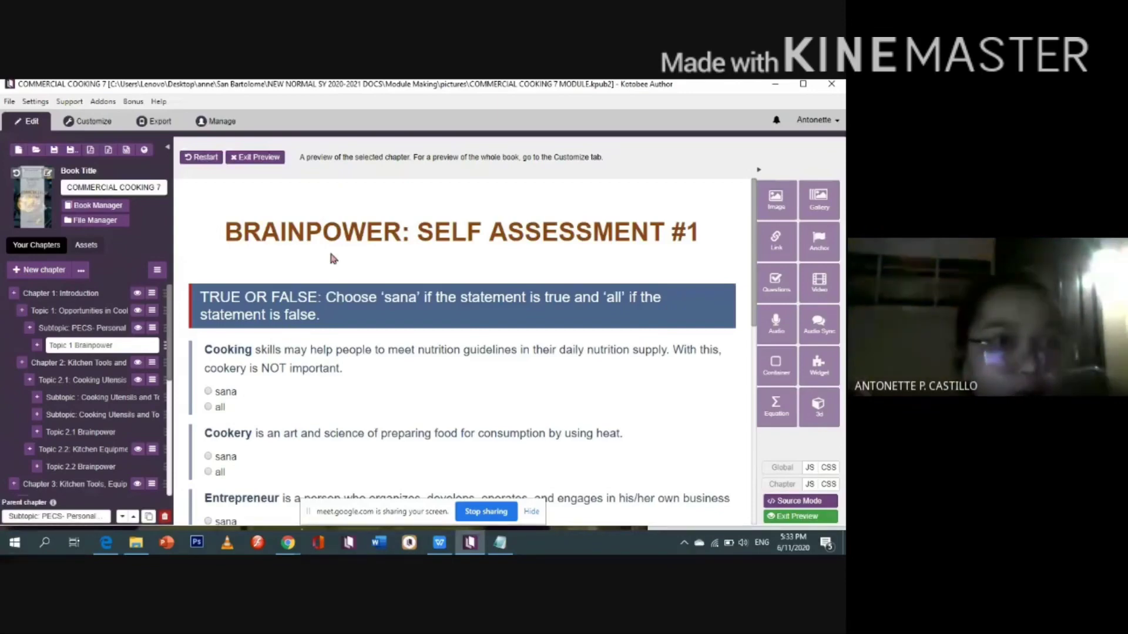
left_click(9, 102)
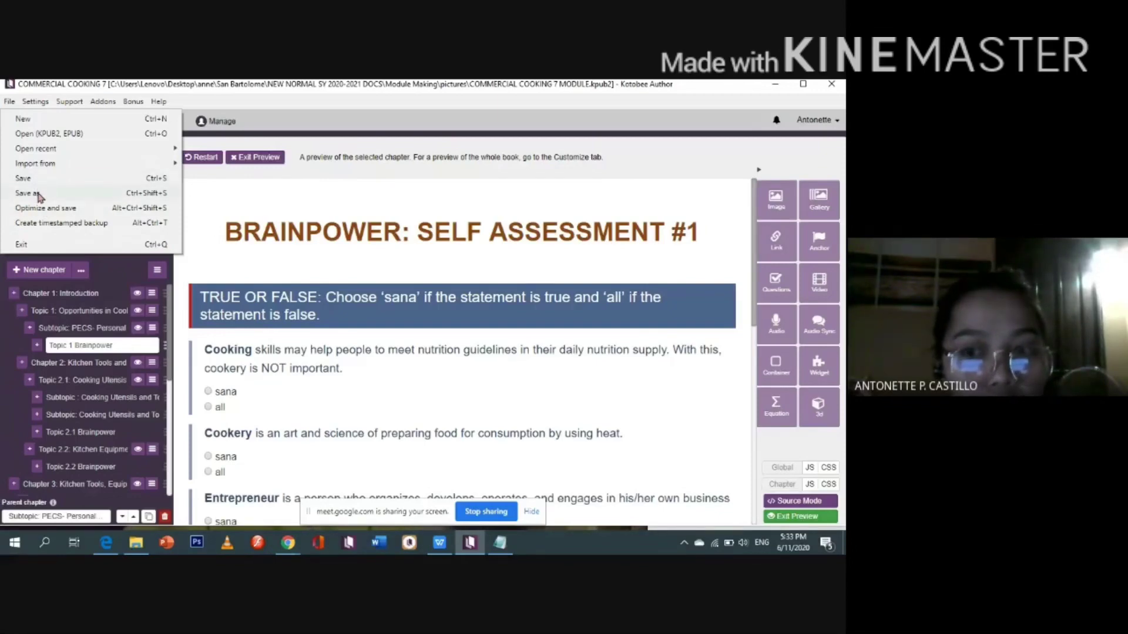
left_click(365, 242)
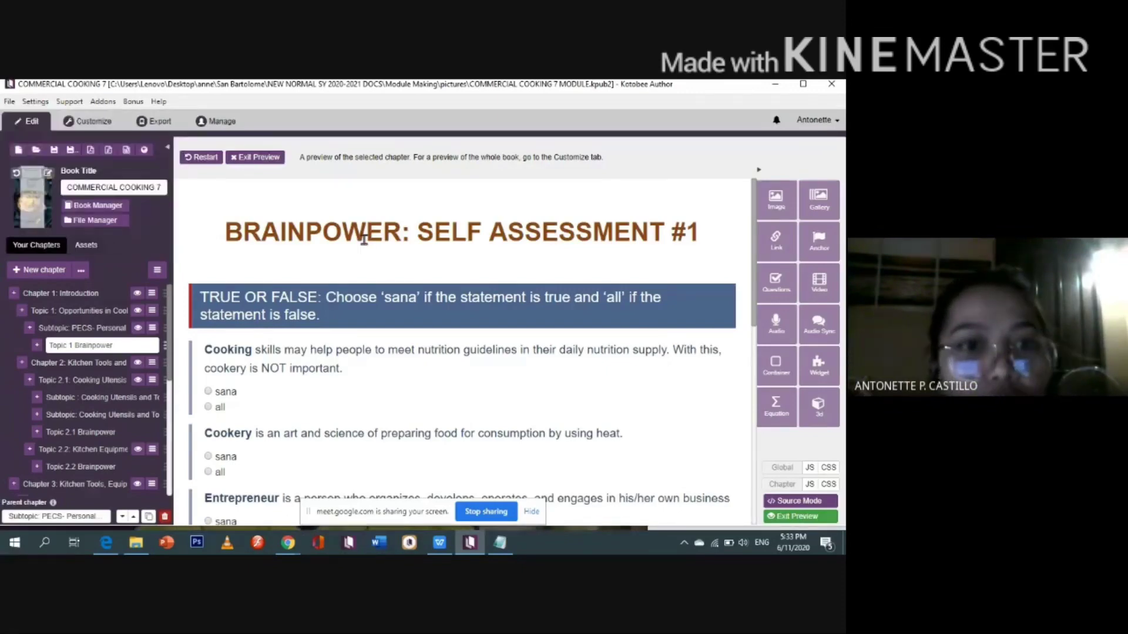
Exit the chapter preview and show the standard file export formats for the ebook.
left_click(784, 518)
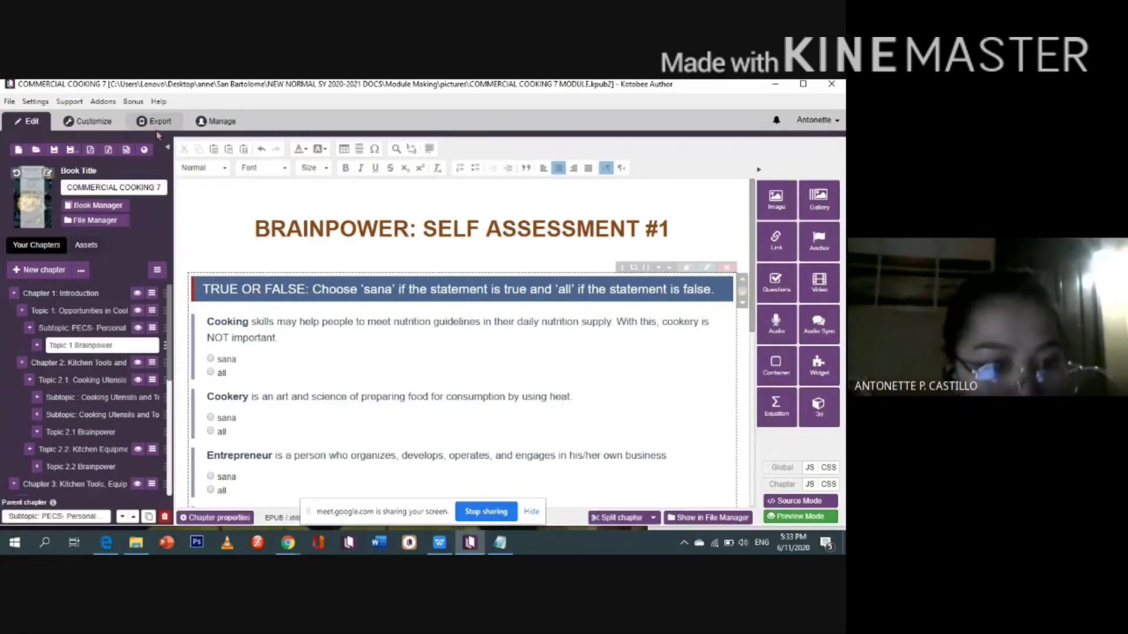
left_click(156, 123)
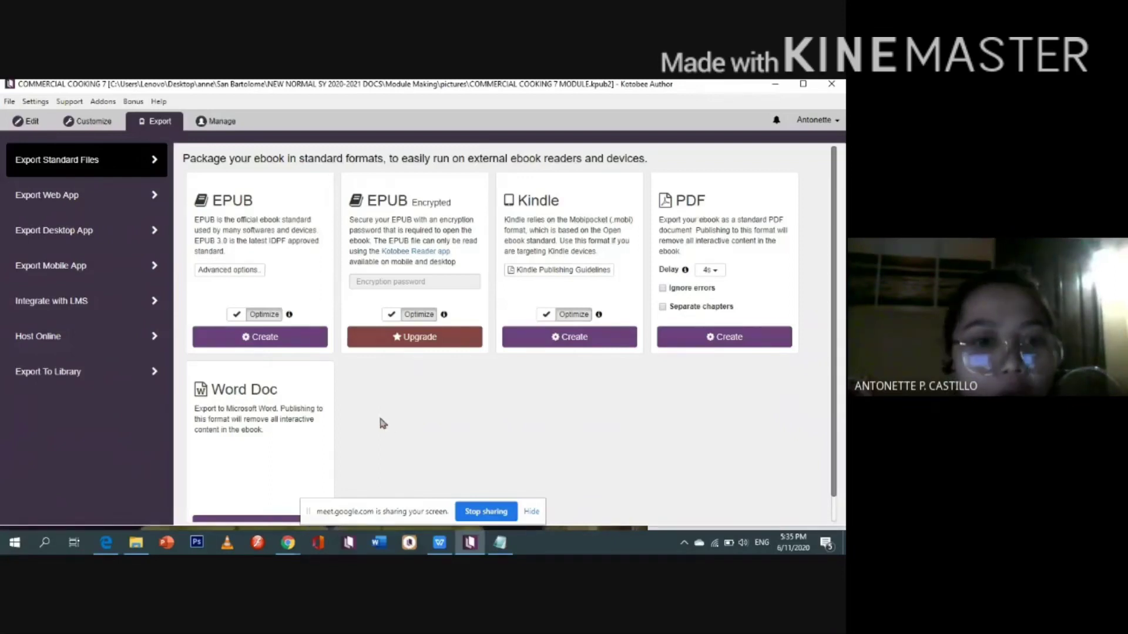
scroll(219, 407, "down", 1)
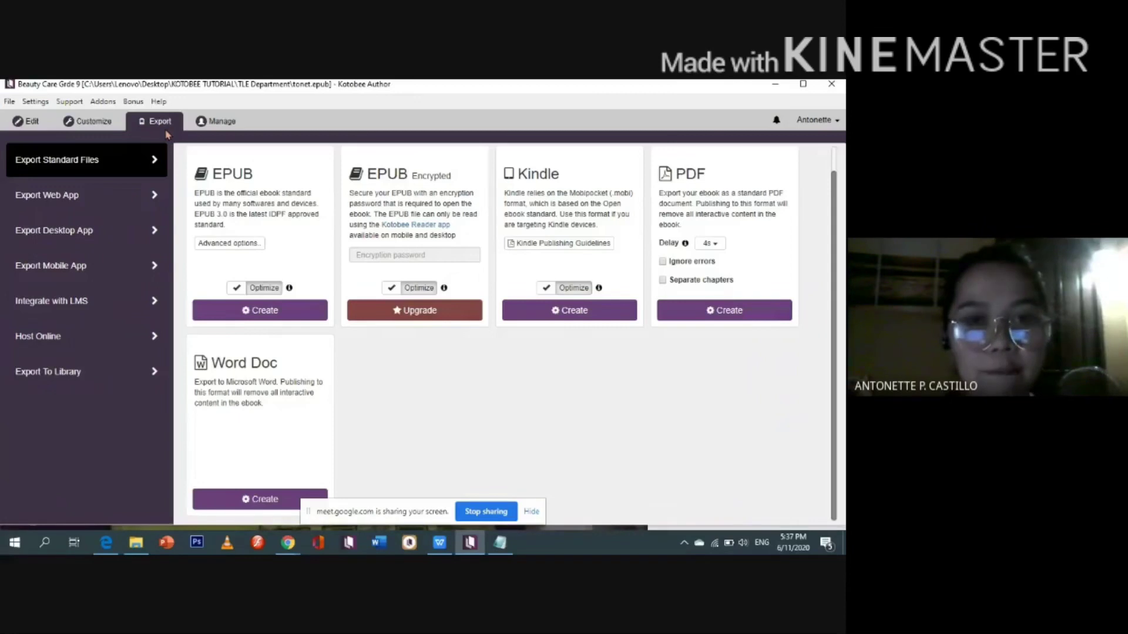
Start an EPUB export of the ebook and delete the existing tonet.epub file from the TLE Department folder.
left_click(265, 313)
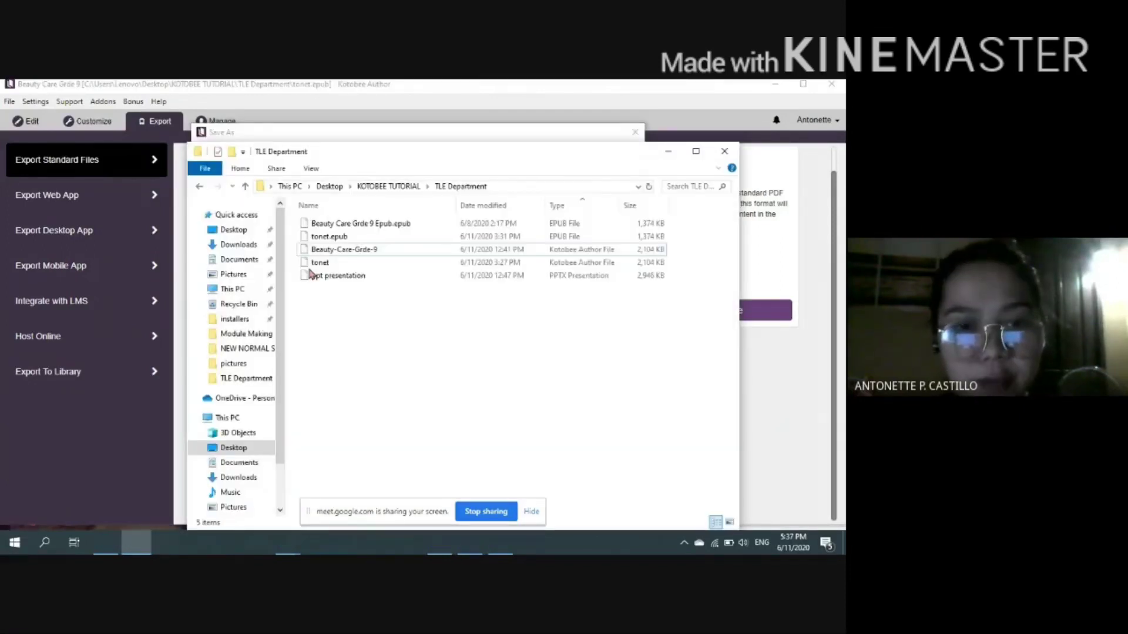
left_click(327, 236)
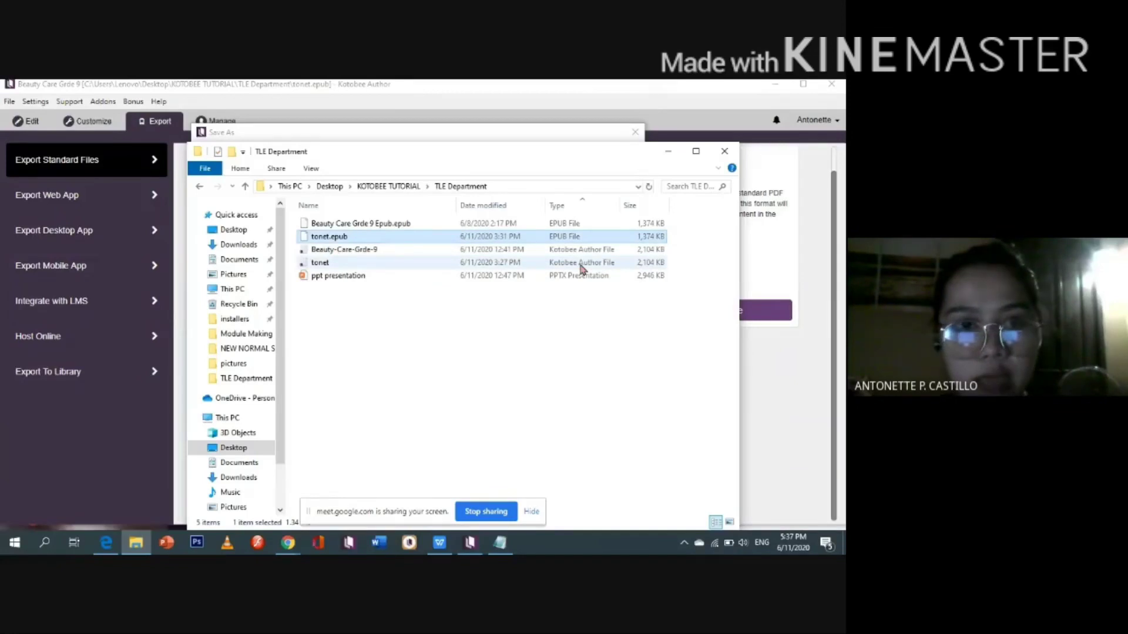
key("Delete")
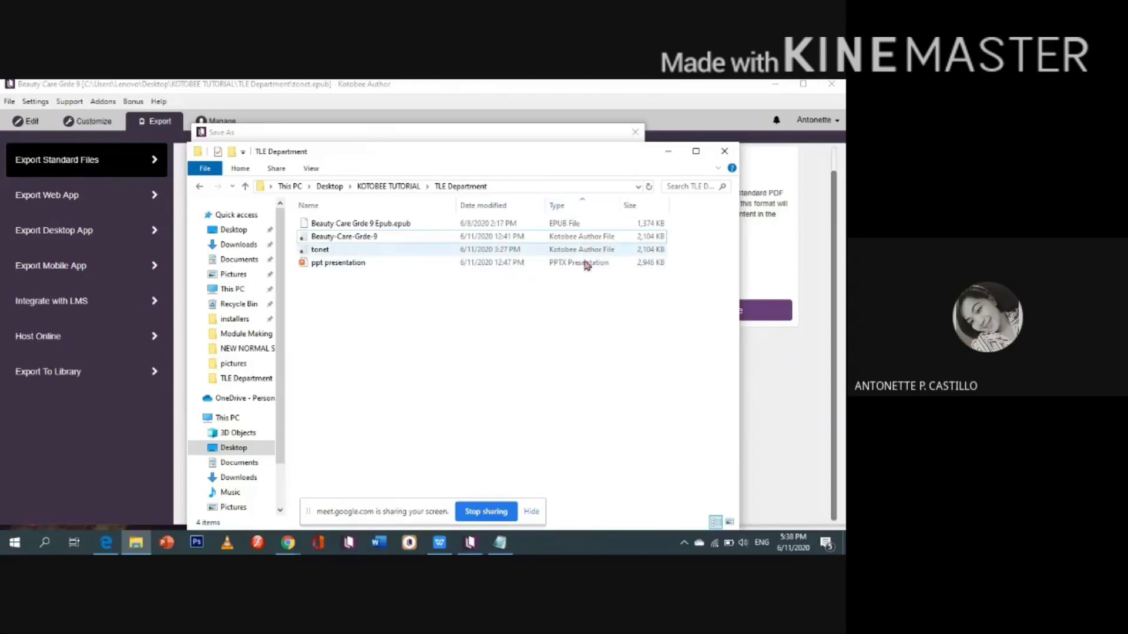
Save the EPUB export in the TLE Department folder using the existing tonet file's name, accepting the replacement.
left_click(582, 224)
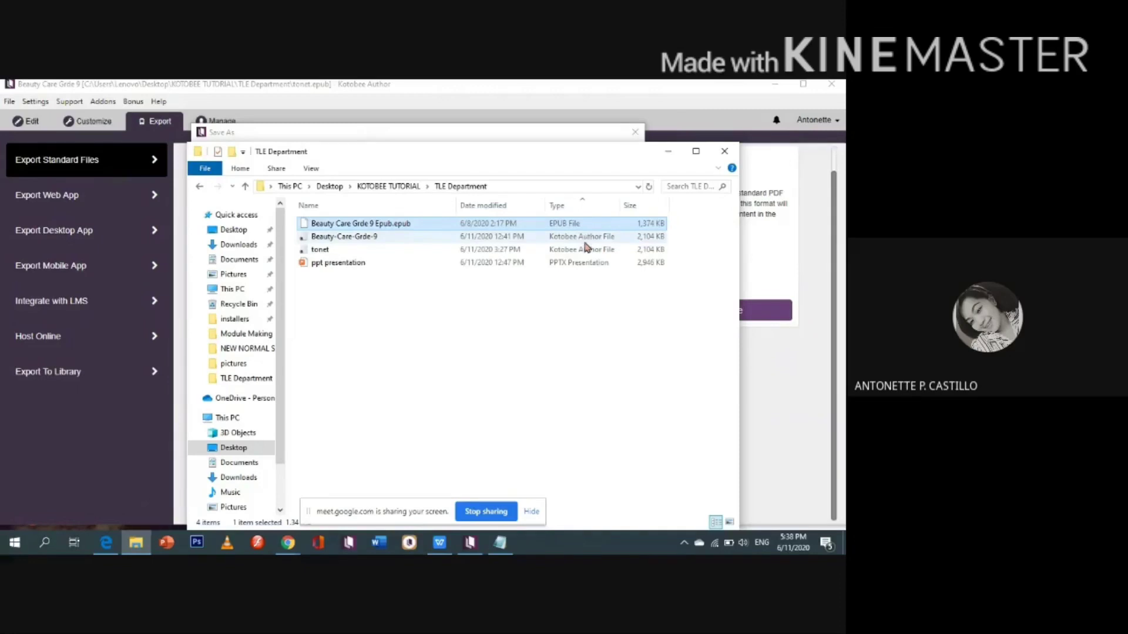
left_click(585, 237)
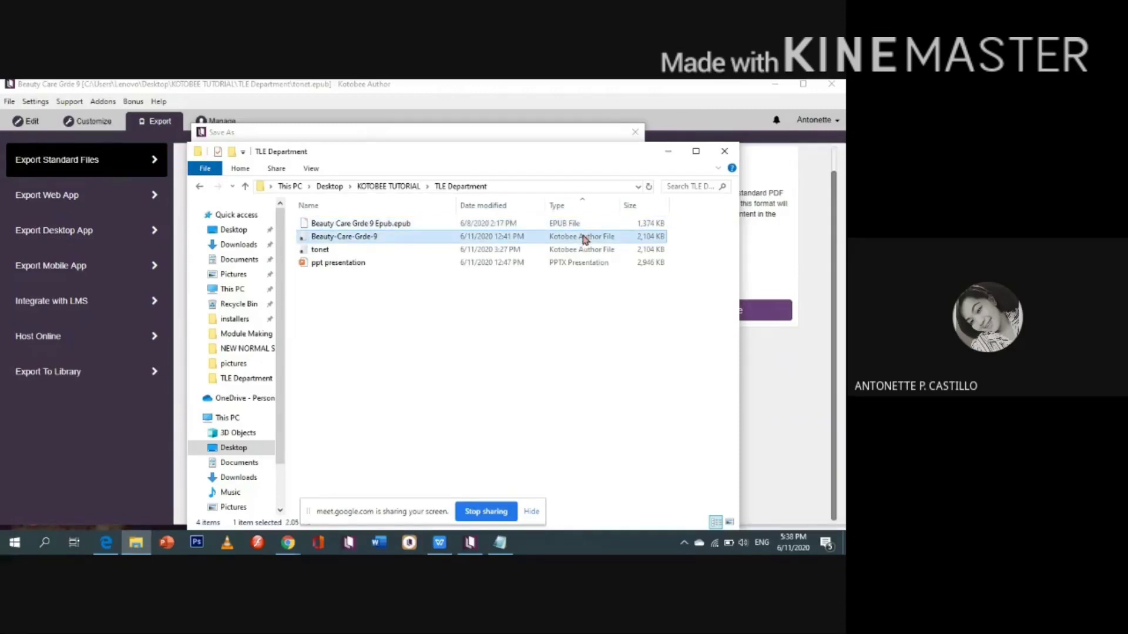
left_click(585, 249)
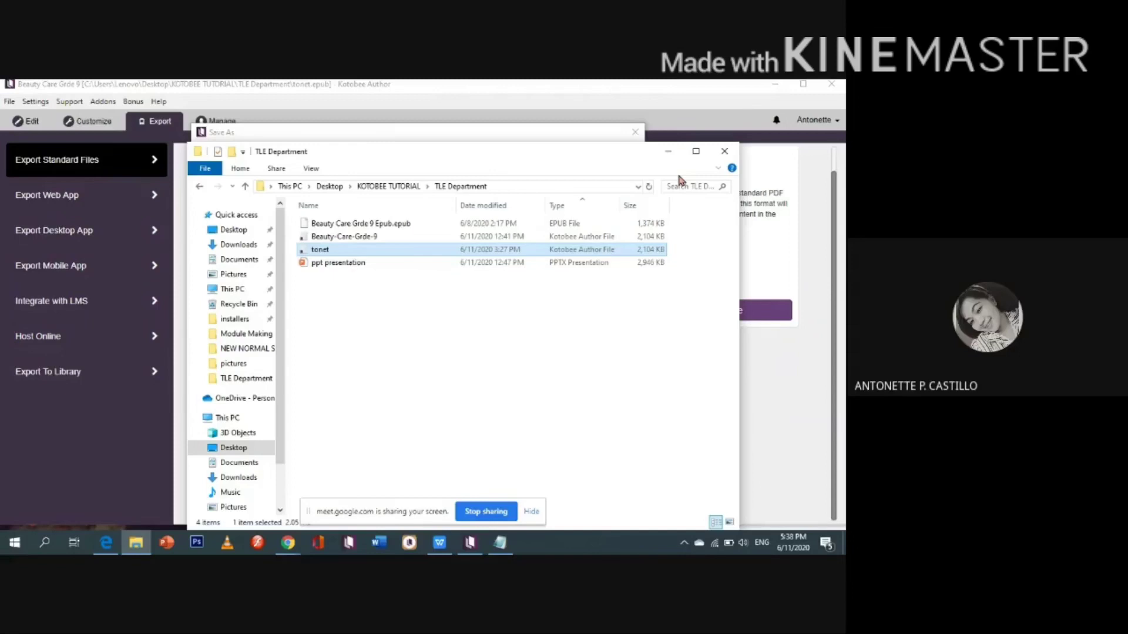
left_click(668, 151)
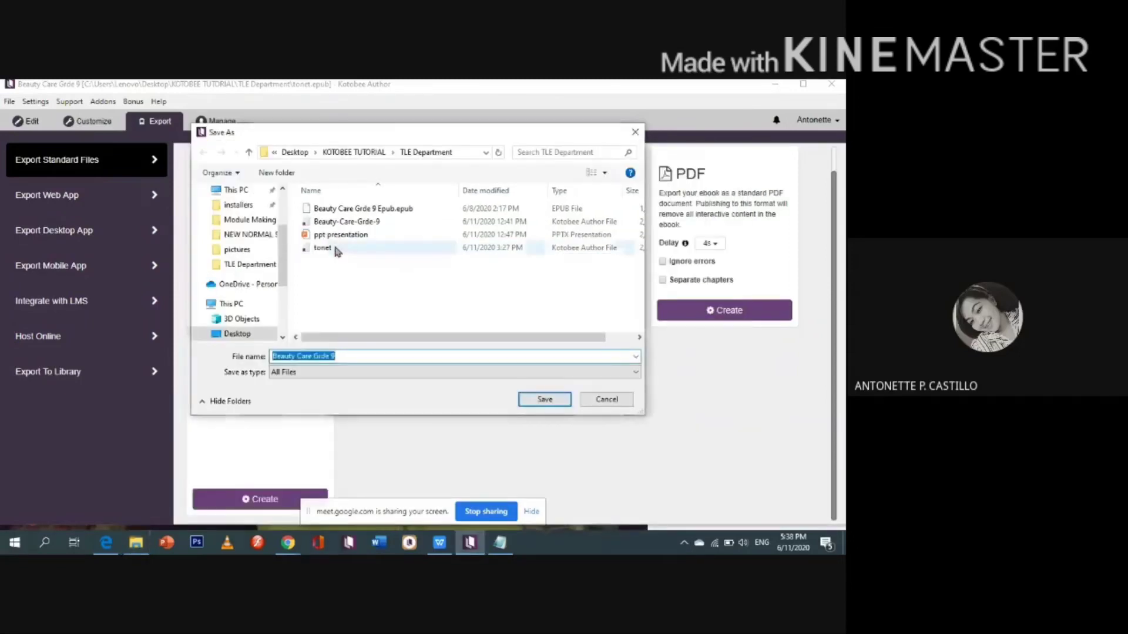
left_click(333, 243)
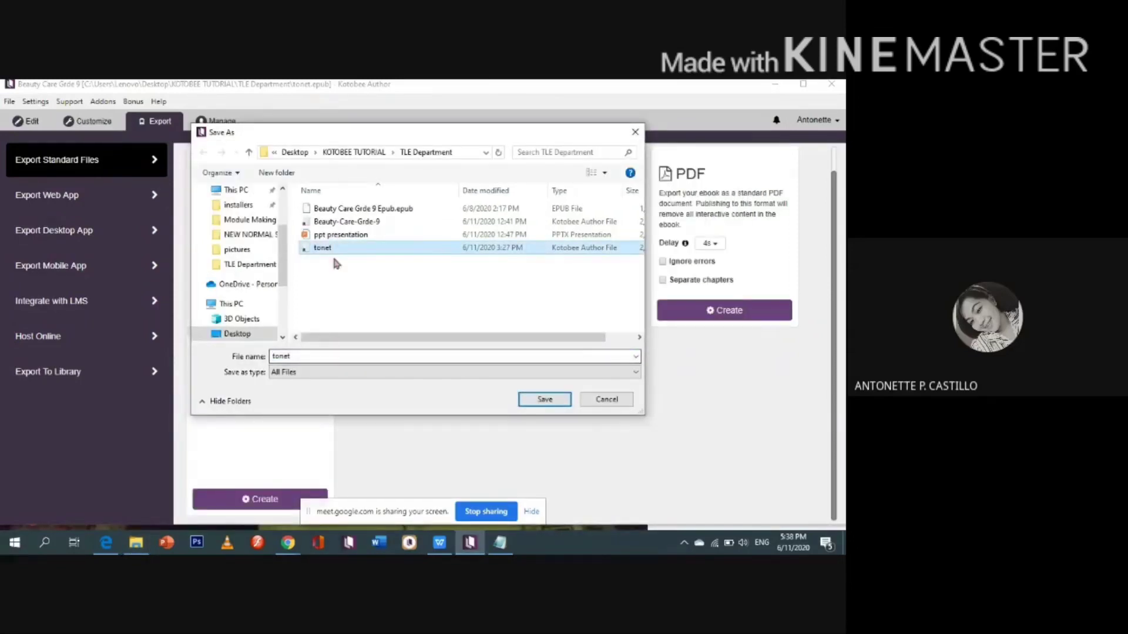
left_click(541, 403)
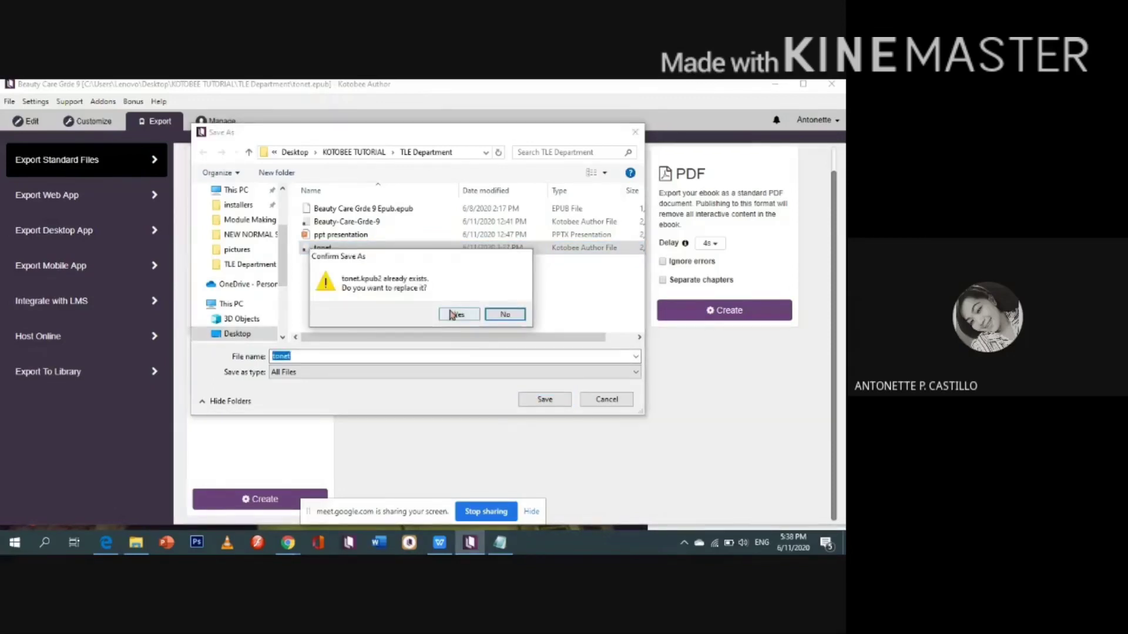
left_click(453, 318)
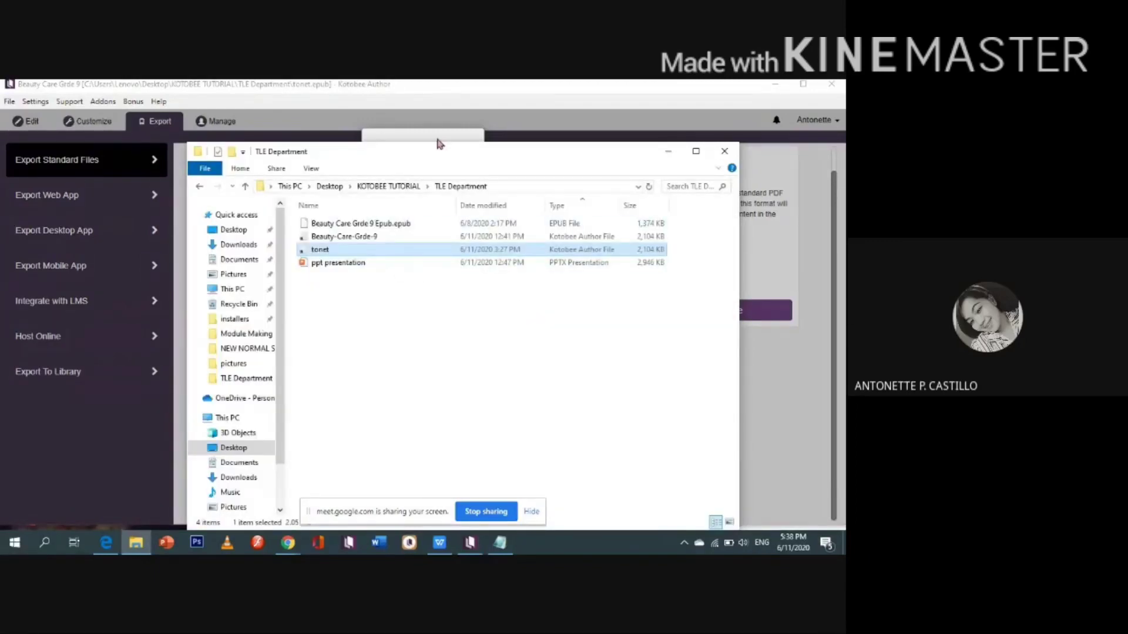
Rename the exported tonet.kpub2.epub file in the TLE Department folder to tonet.epub.
left_click_drag(438, 144, 429, 188)
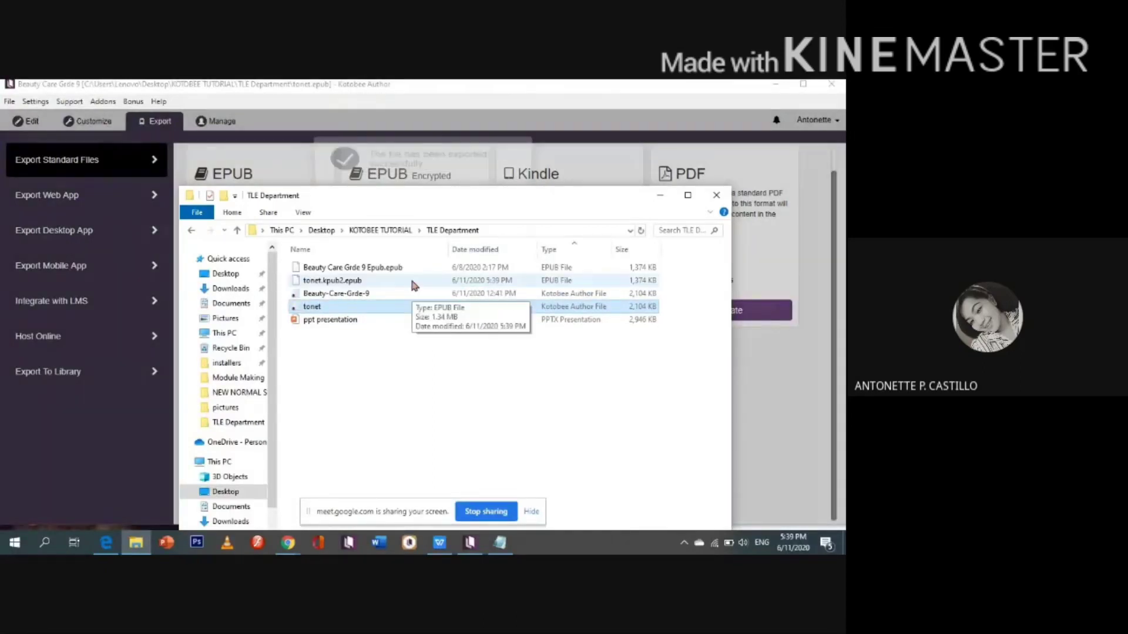
double_click(420, 281)
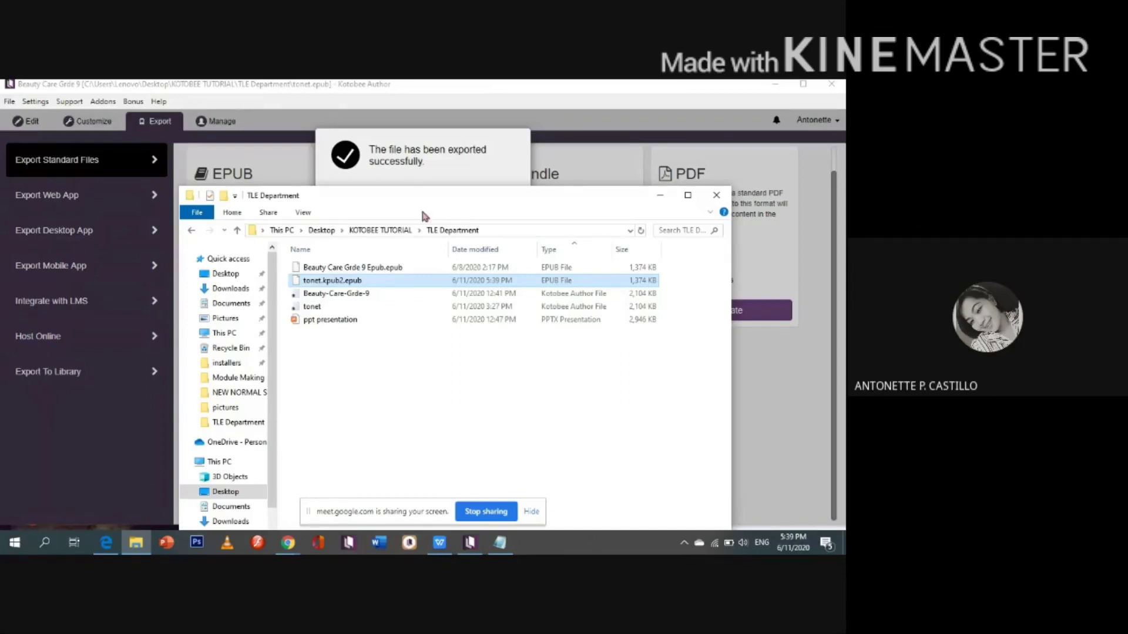
right_click(421, 281)
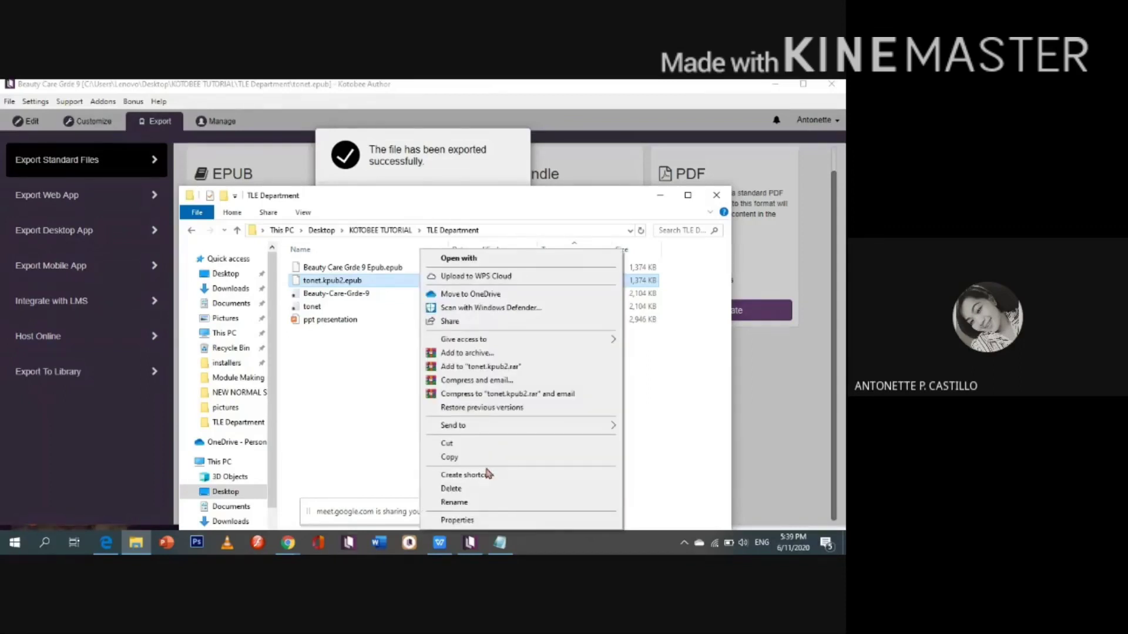
left_click(492, 504)
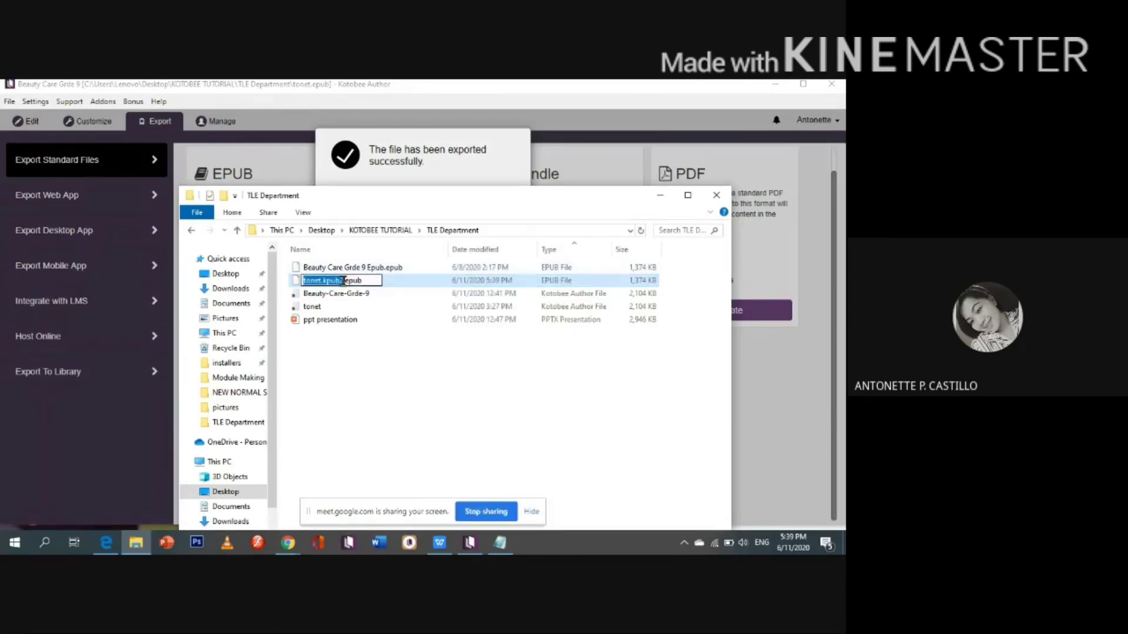
left_click(344, 281)
key("BackSpace")
key("BackSpace")
key("BackSpace")
key("BackSpace")
key("BackSpace")
key("BackSpace")
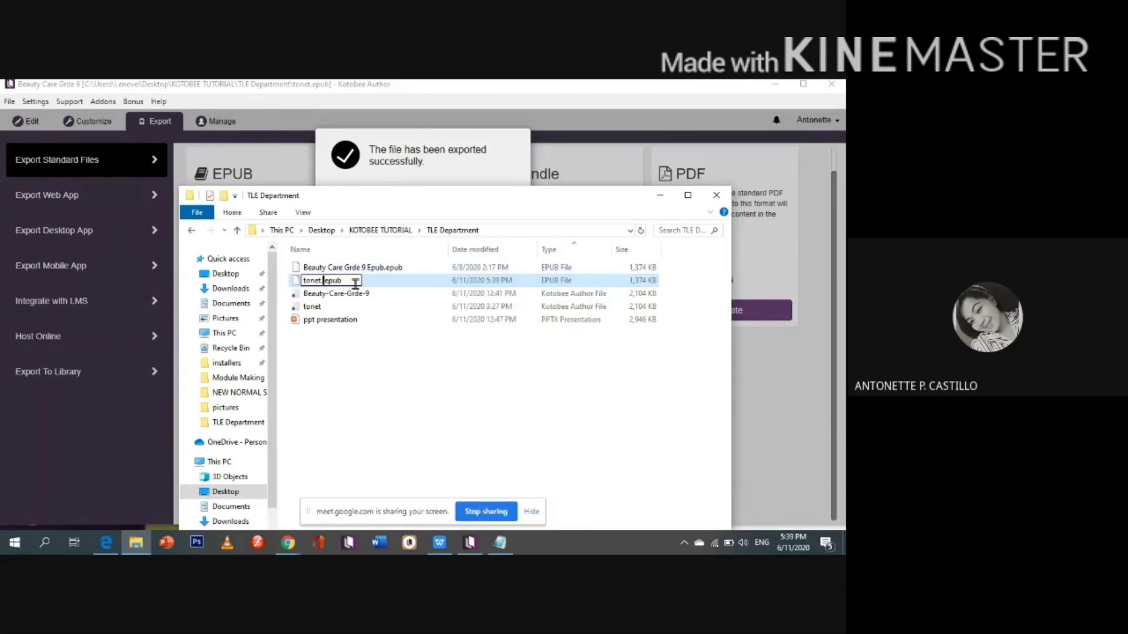
type(".")
key("BackSpace")
key("Return")
left_click(400, 345)
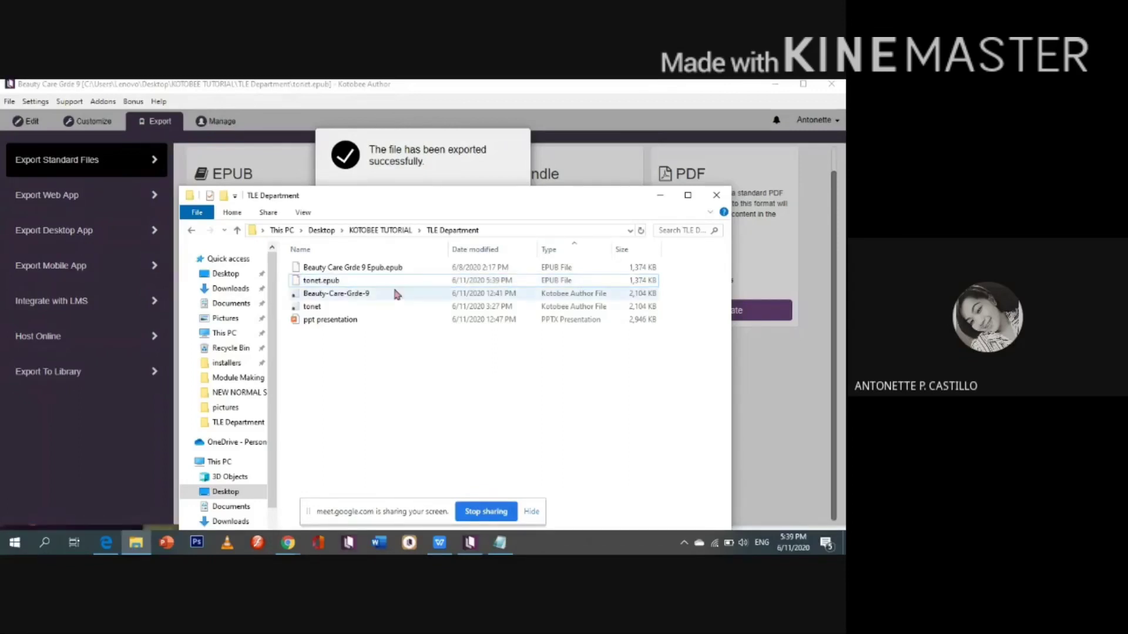
Put the folder window away and dismiss the export confirmation and the upgrade notice.
left_click(353, 281)
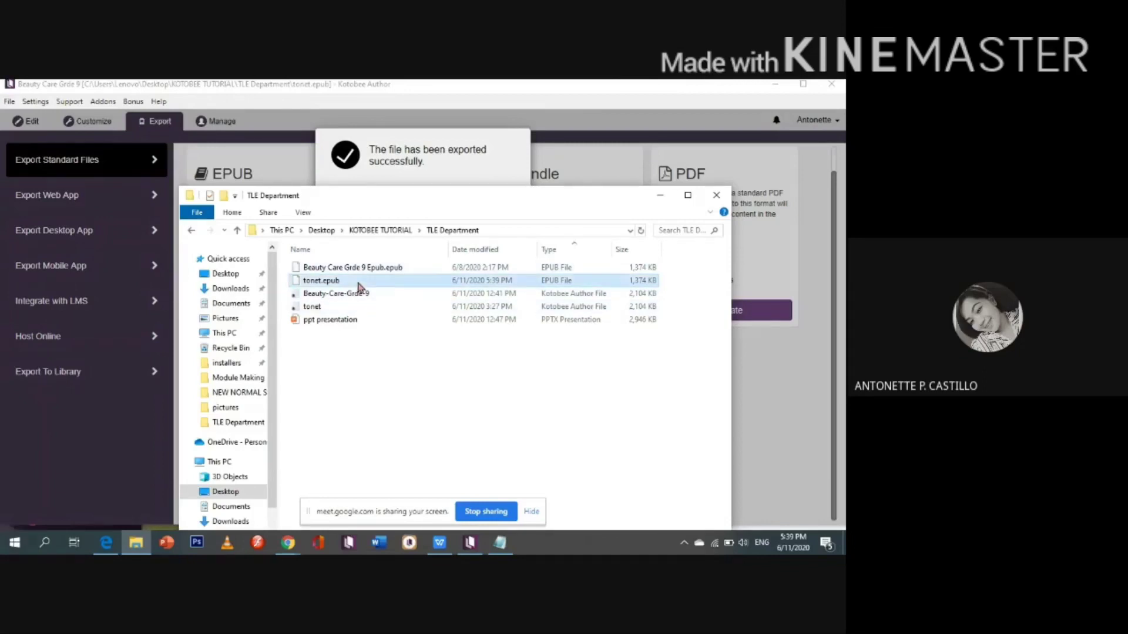
left_click(665, 201)
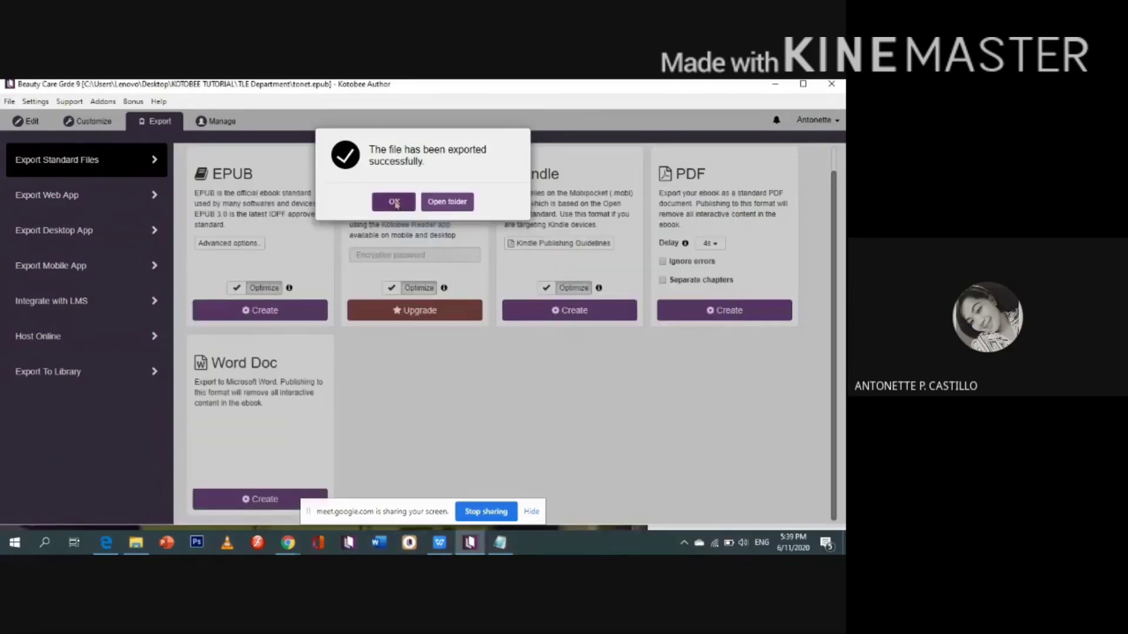
key("Return")
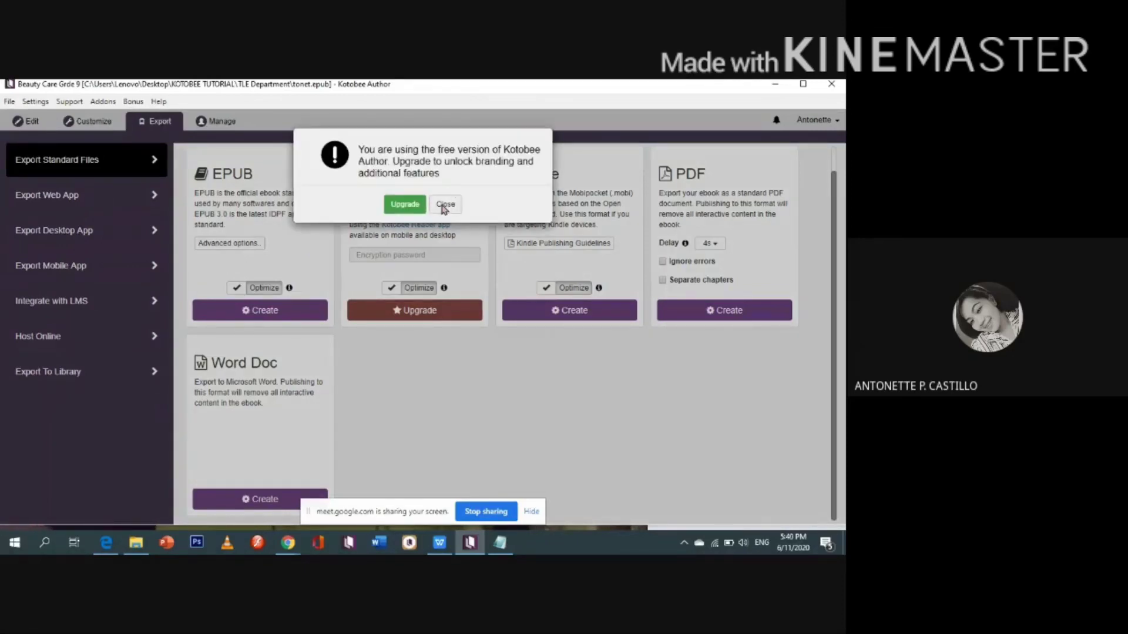
left_click(446, 206)
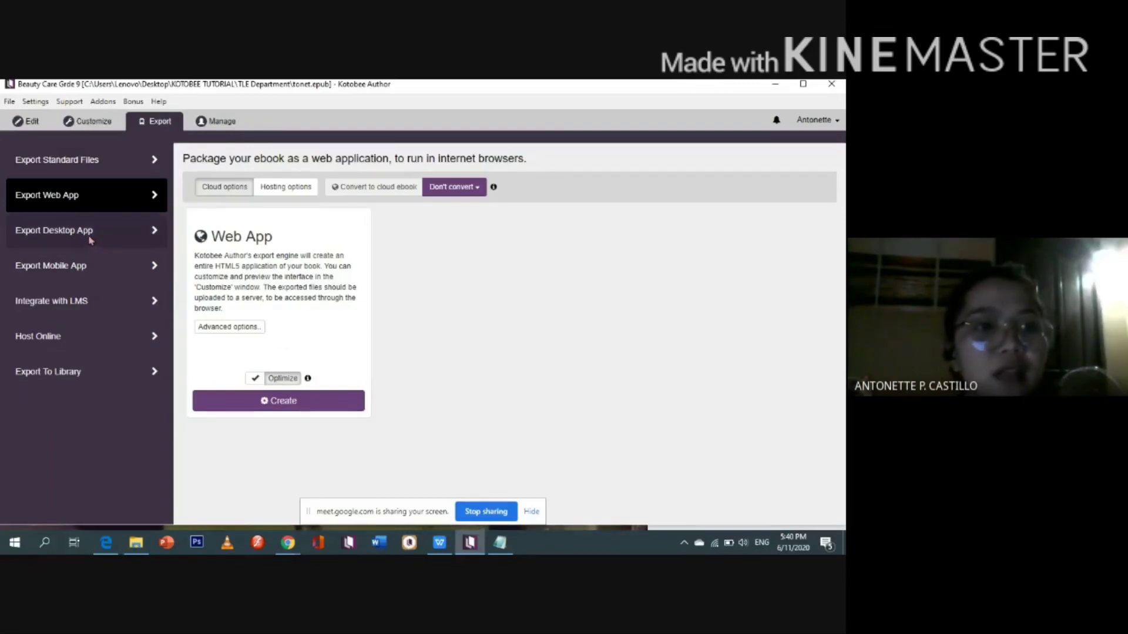
Review the export options for desktop app, mobile app, LMS integration, online hosting and library upload.
left_click(142, 246)
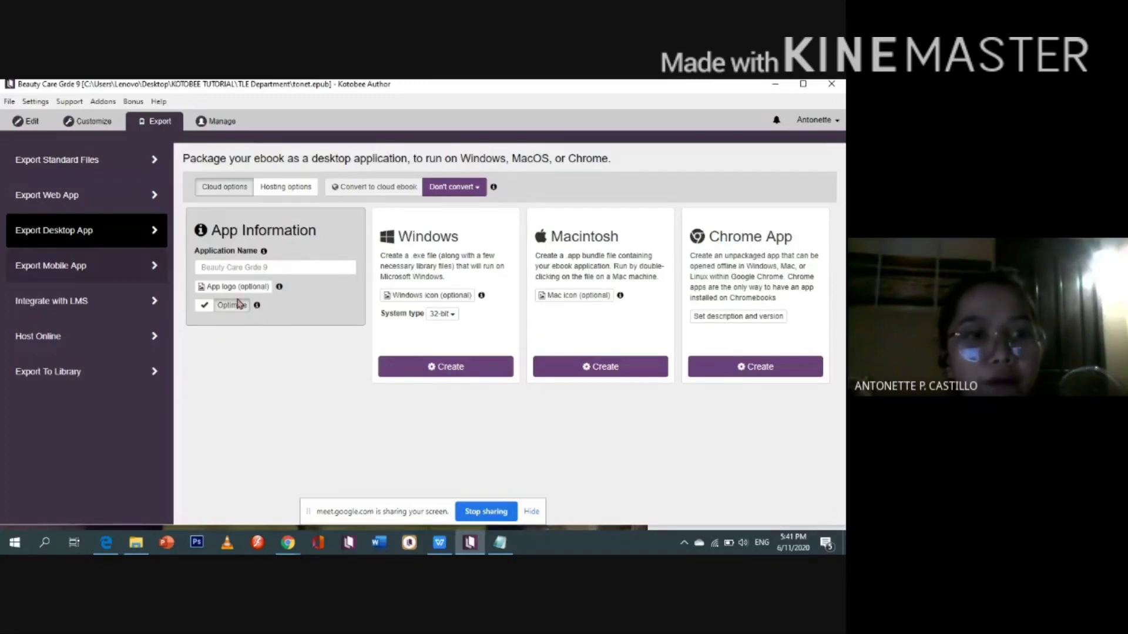
left_click(110, 275)
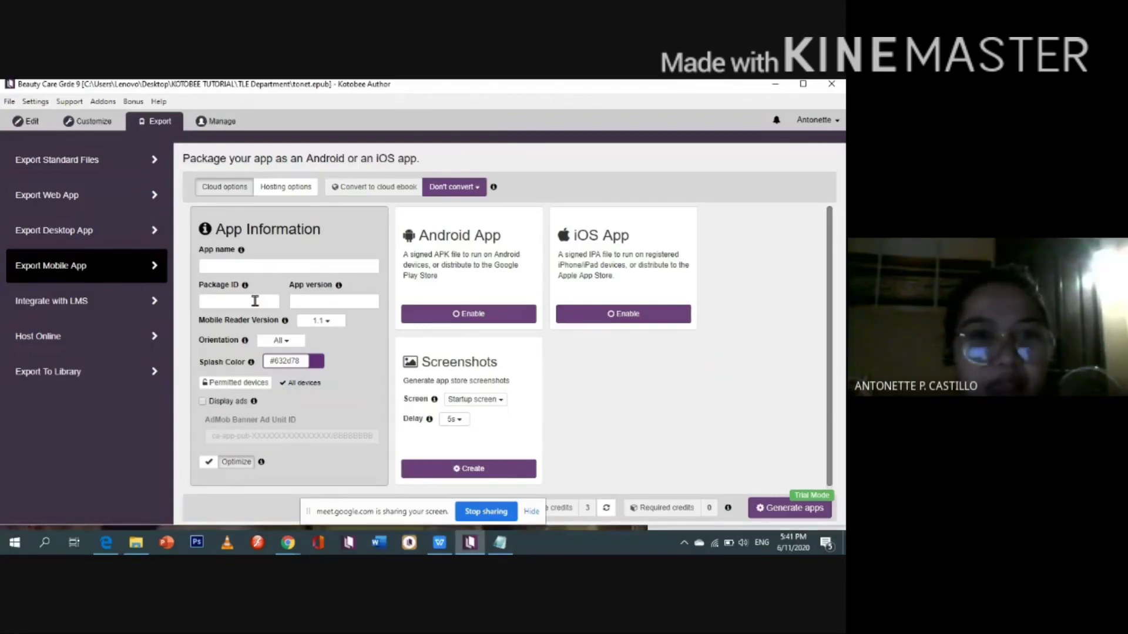
left_click(120, 299)
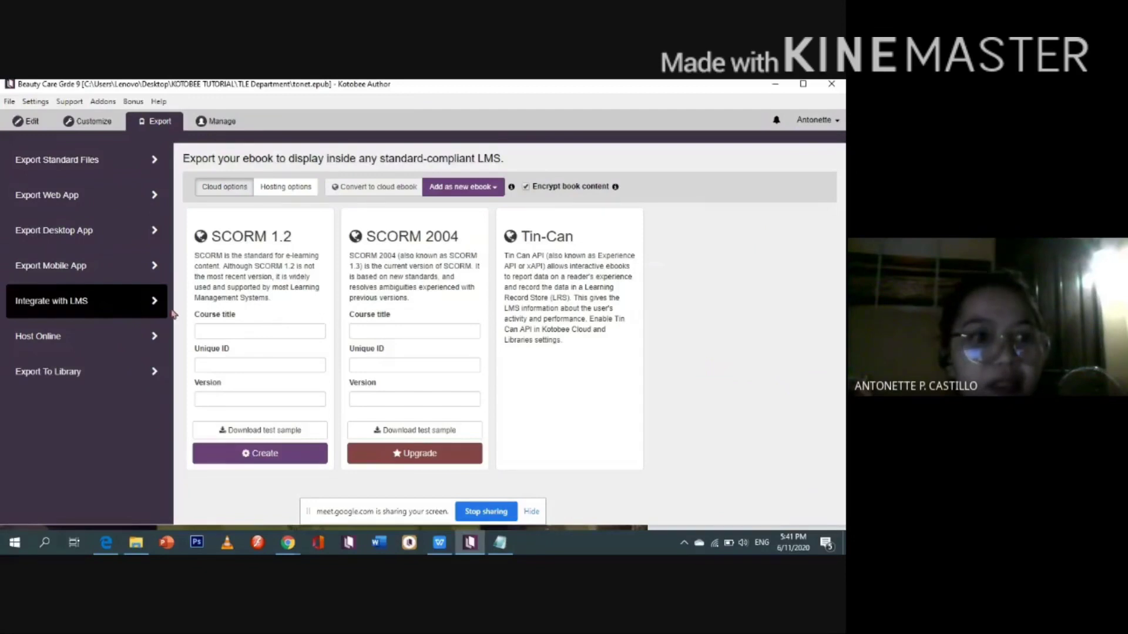
left_click(100, 334)
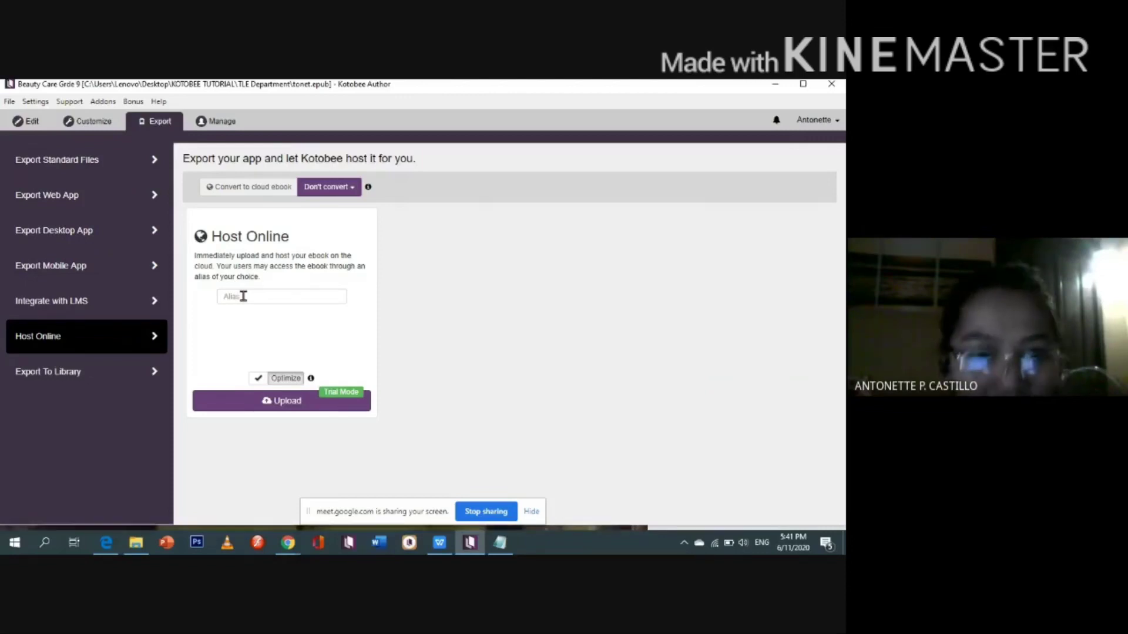
left_click(99, 377)
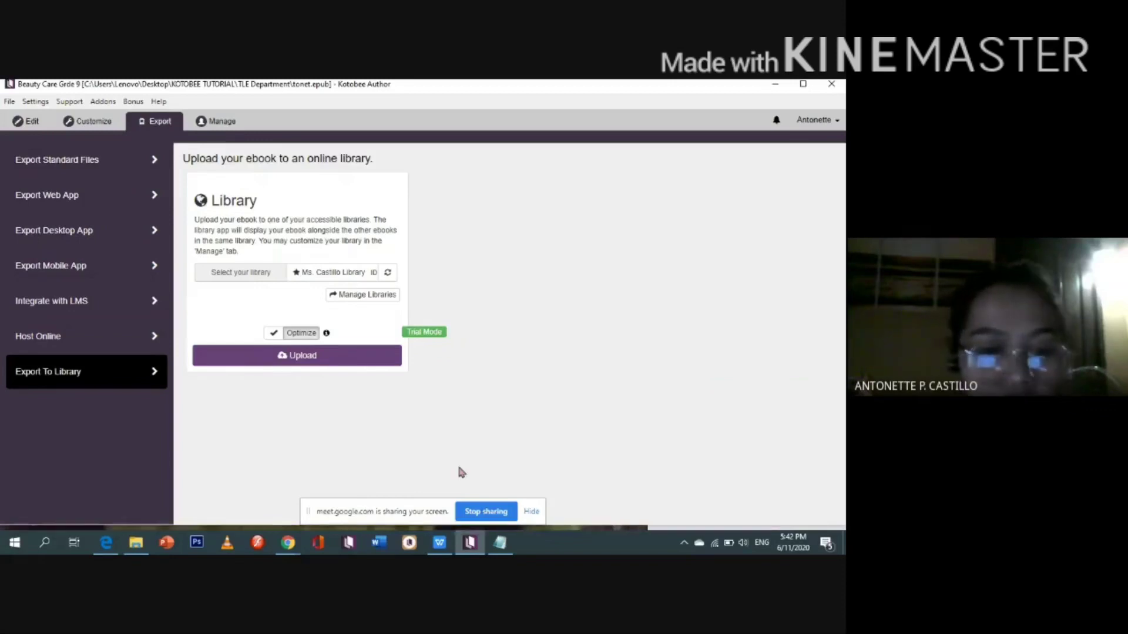
Switch to Chrome to check the Kotobee Author pricing overview on Capterra, and return to Kotobee Author.
mouse_move(297, 544)
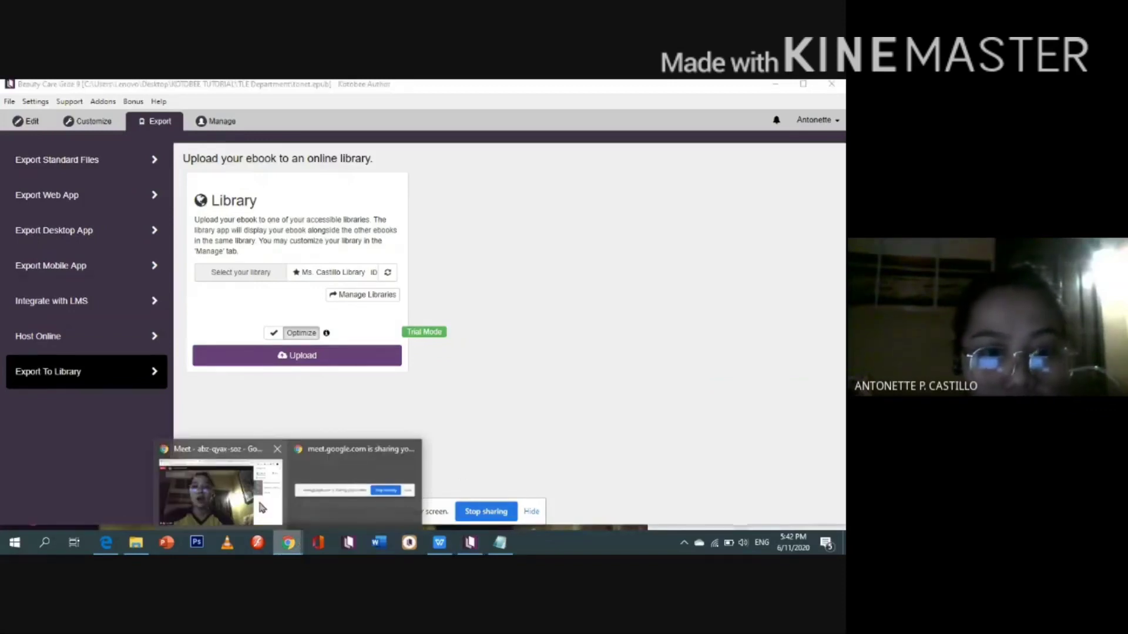
left_click(257, 498)
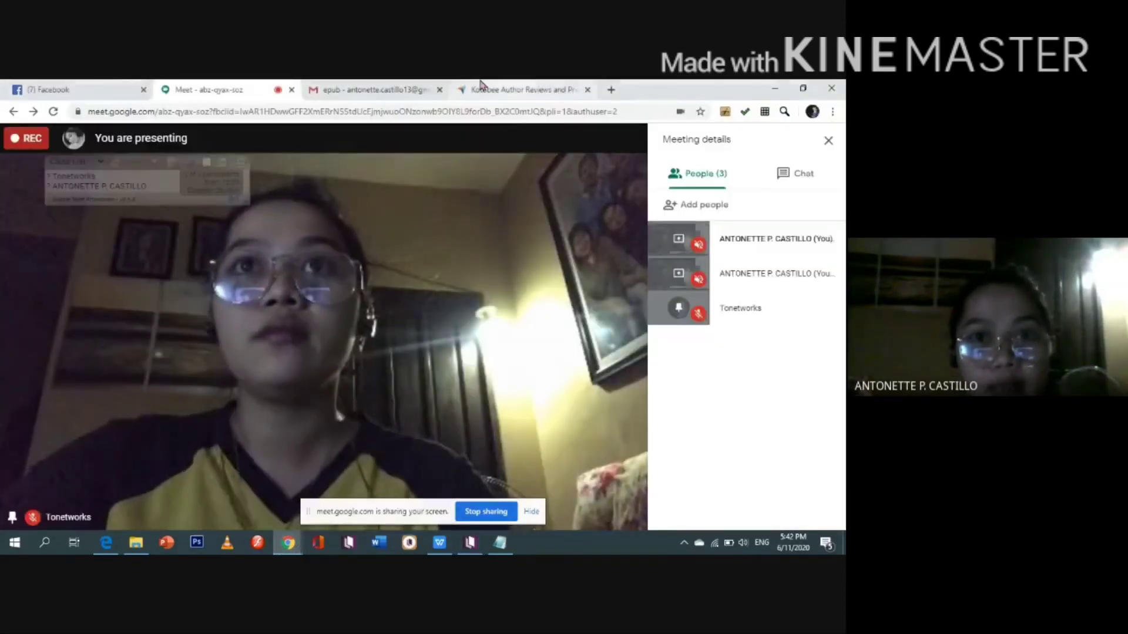
key("ctrl+4")
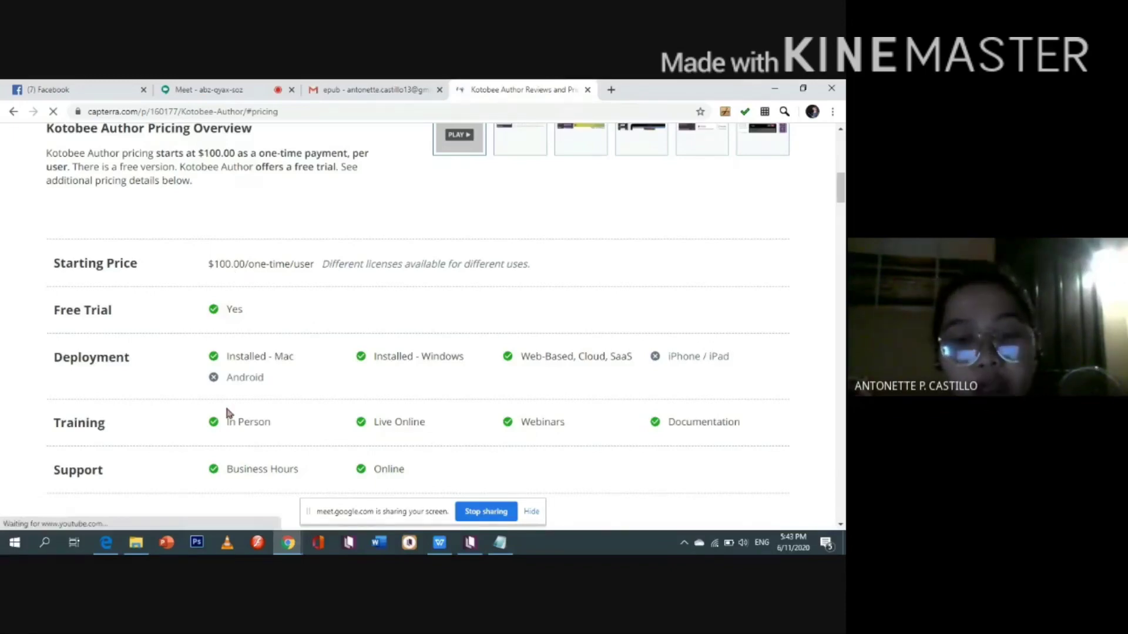
left_click(470, 543)
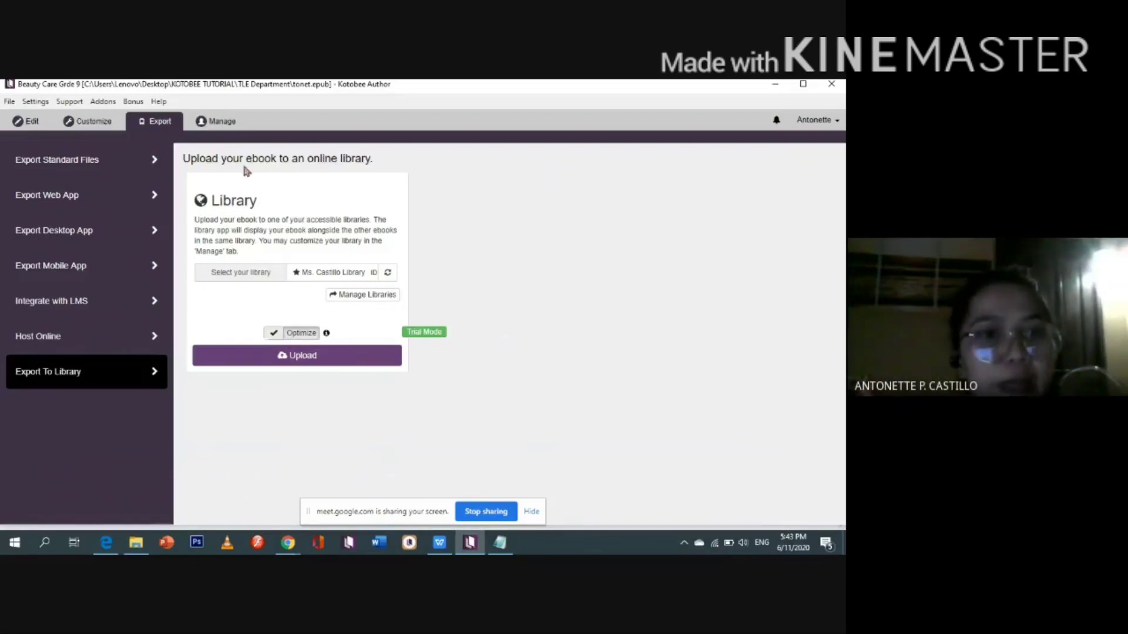
Review the library's dashboard, published books and categories in the management area.
left_click(241, 123)
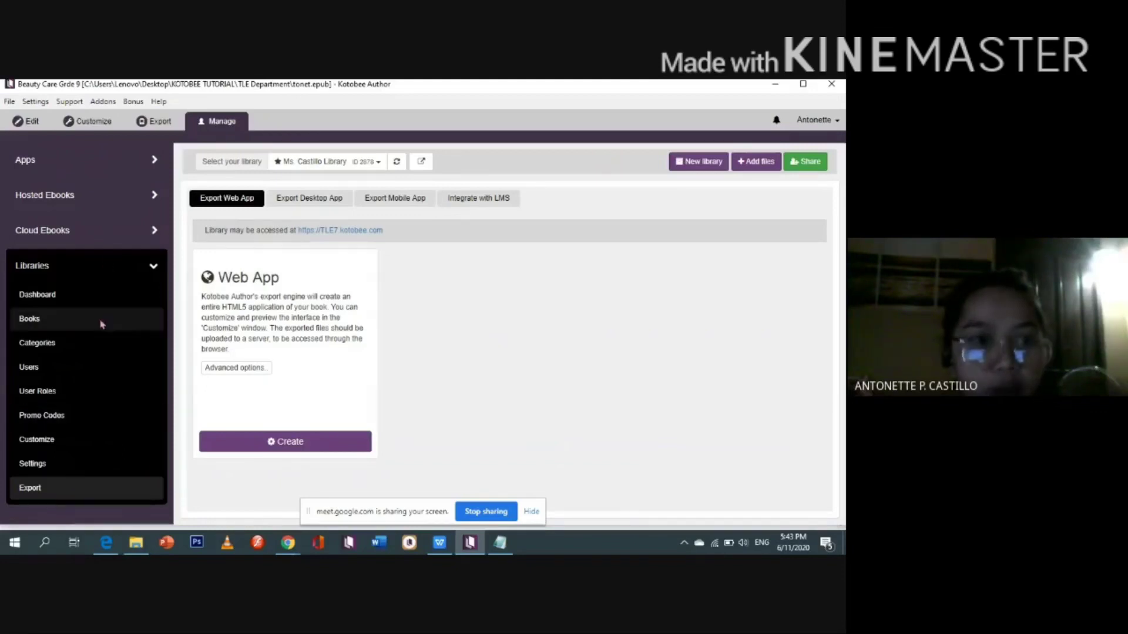
left_click(53, 271)
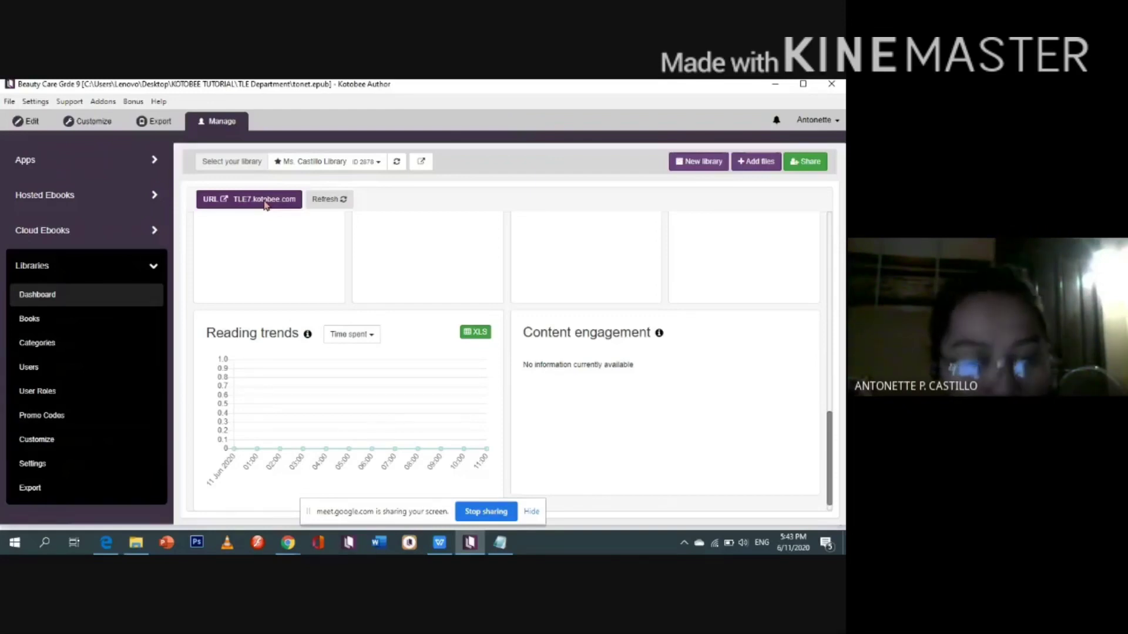
scroll(407, 340, "down", 1)
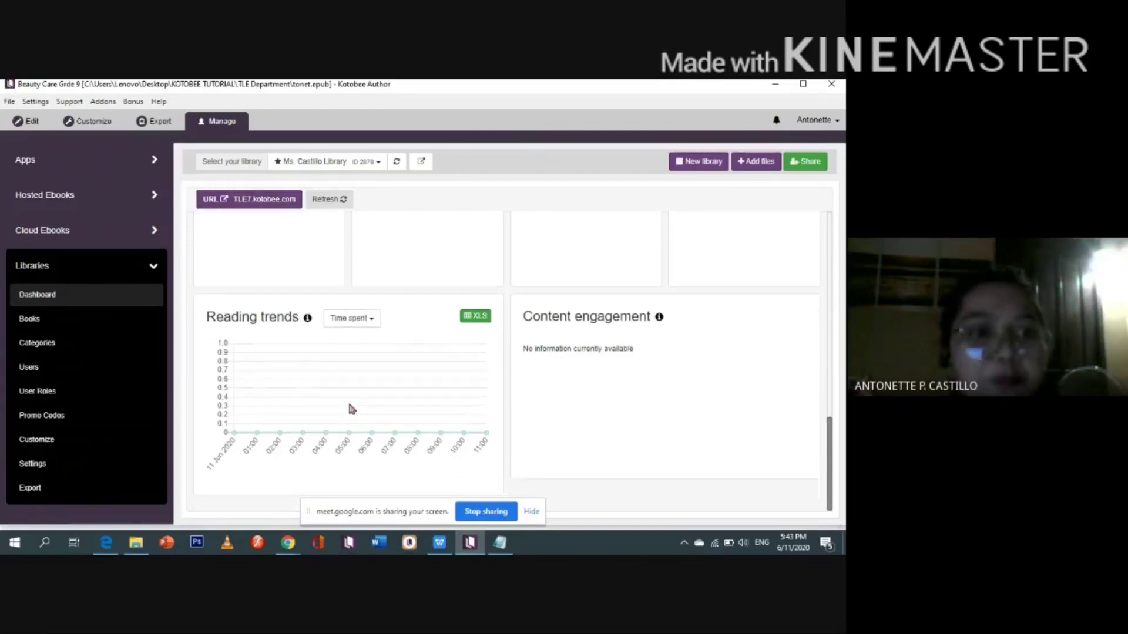
left_click(85, 325)
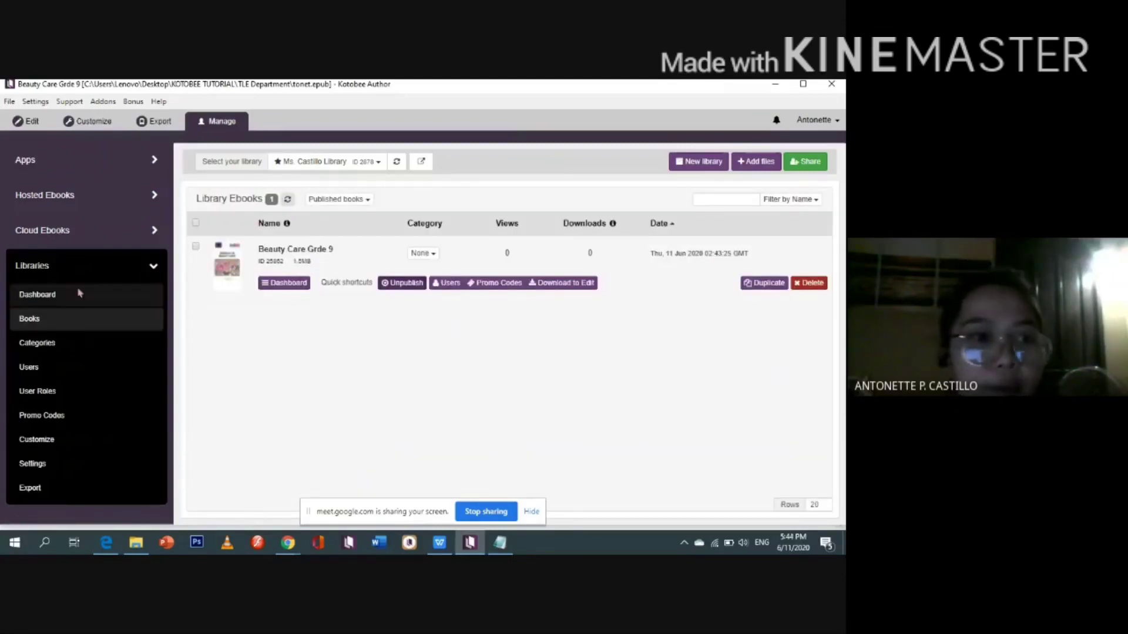
left_click(90, 349)
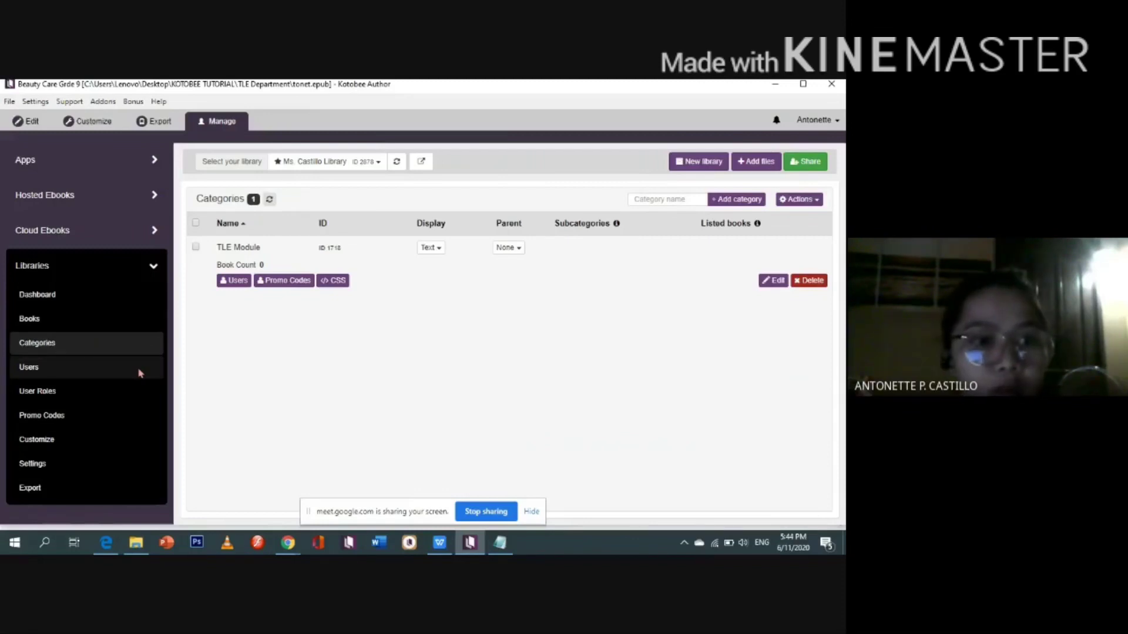
Review the library's users, user roles, promo codes and customization options.
left_click(139, 370)
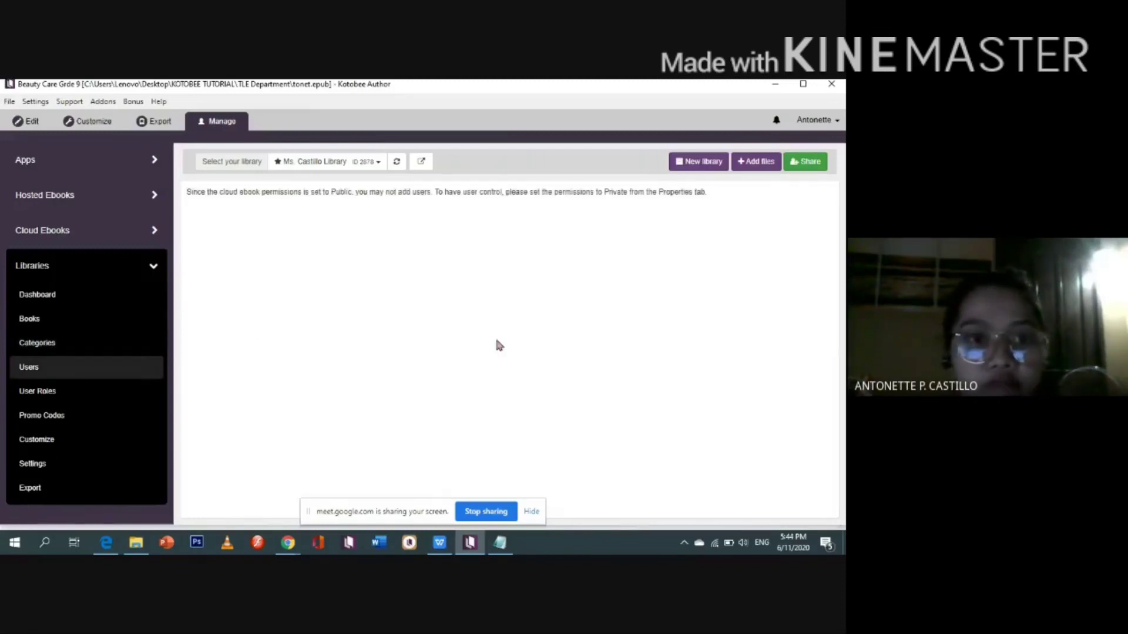
left_click(65, 397)
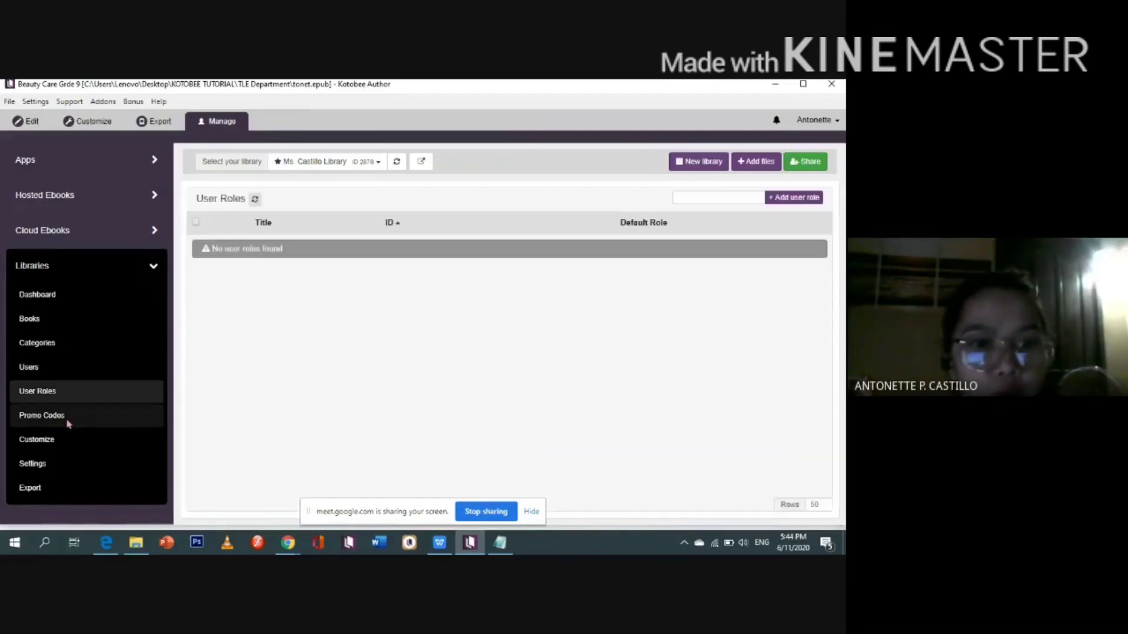
left_click(68, 420)
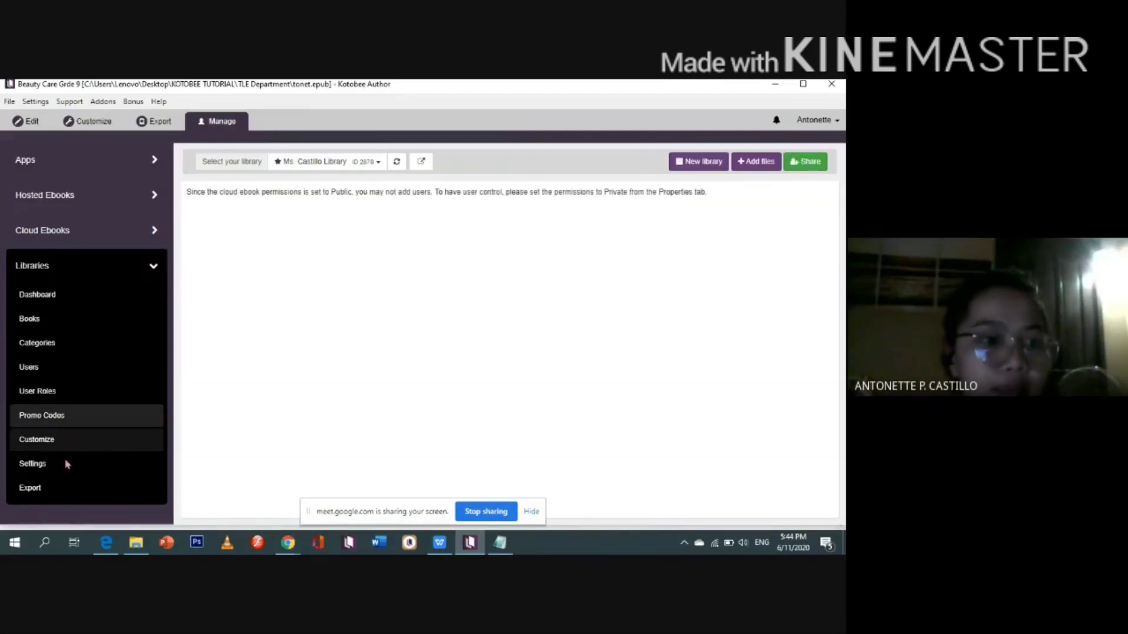
left_click(66, 442)
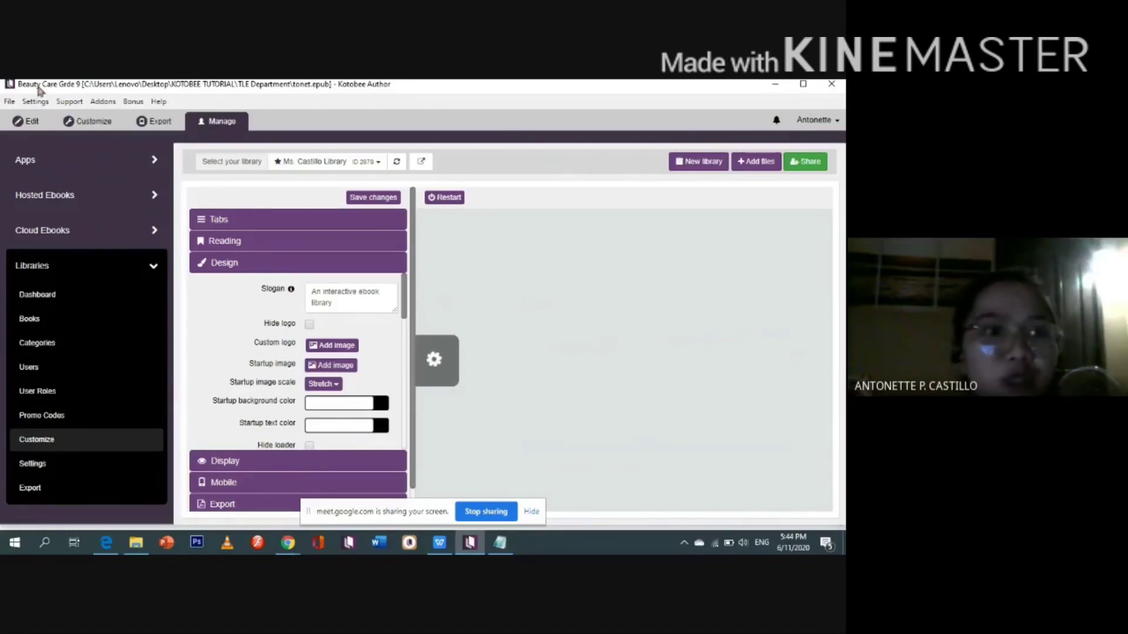
Return to the ebook's editing view and minimize the Kotobee Author, Chrome and Notepad windows to clear the desktop.
left_click(33, 123)
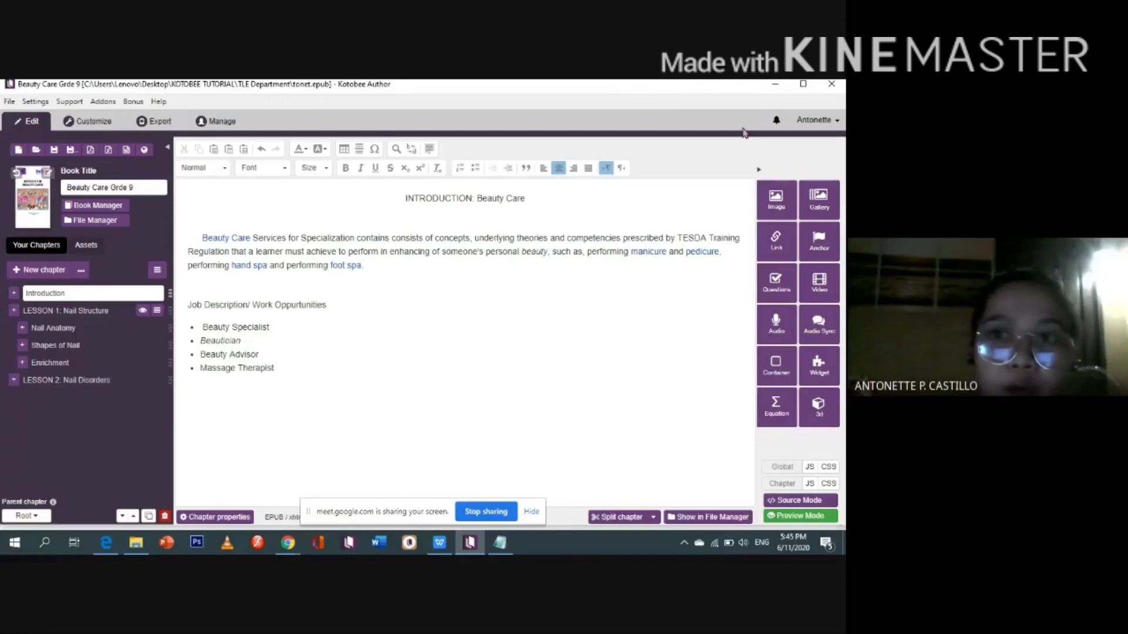
left_click(774, 83)
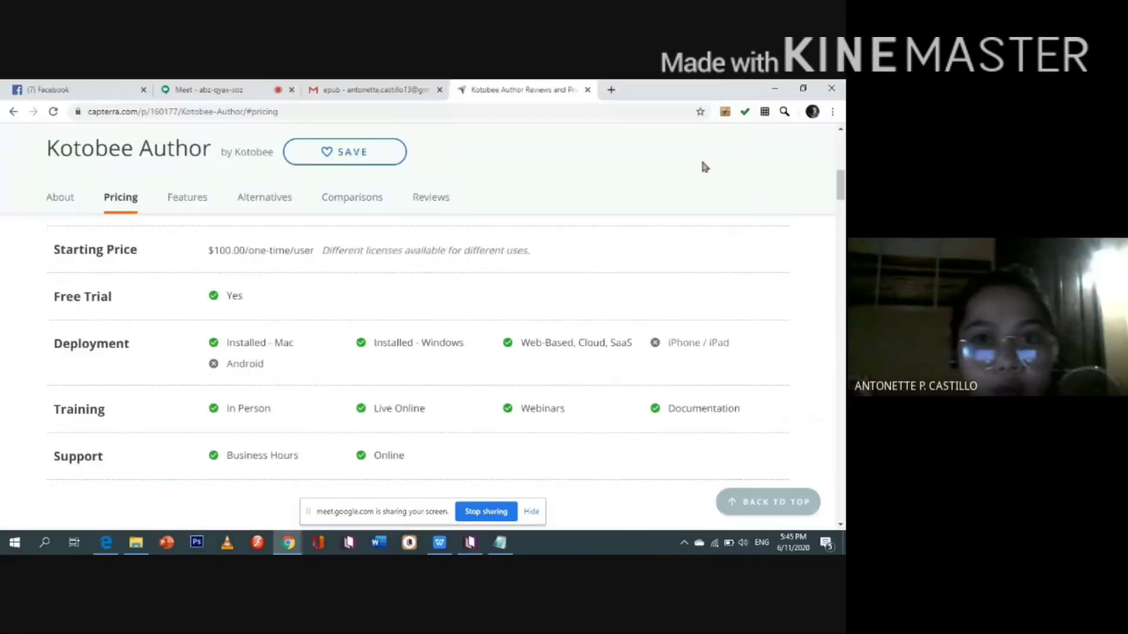
left_click(774, 88)
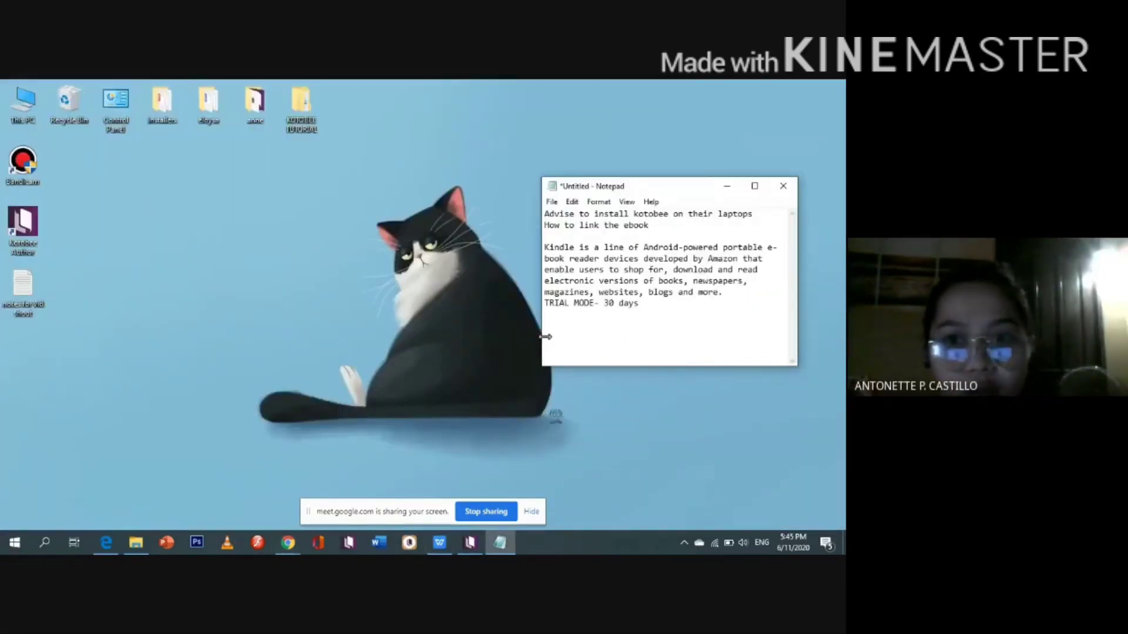
left_click(726, 187)
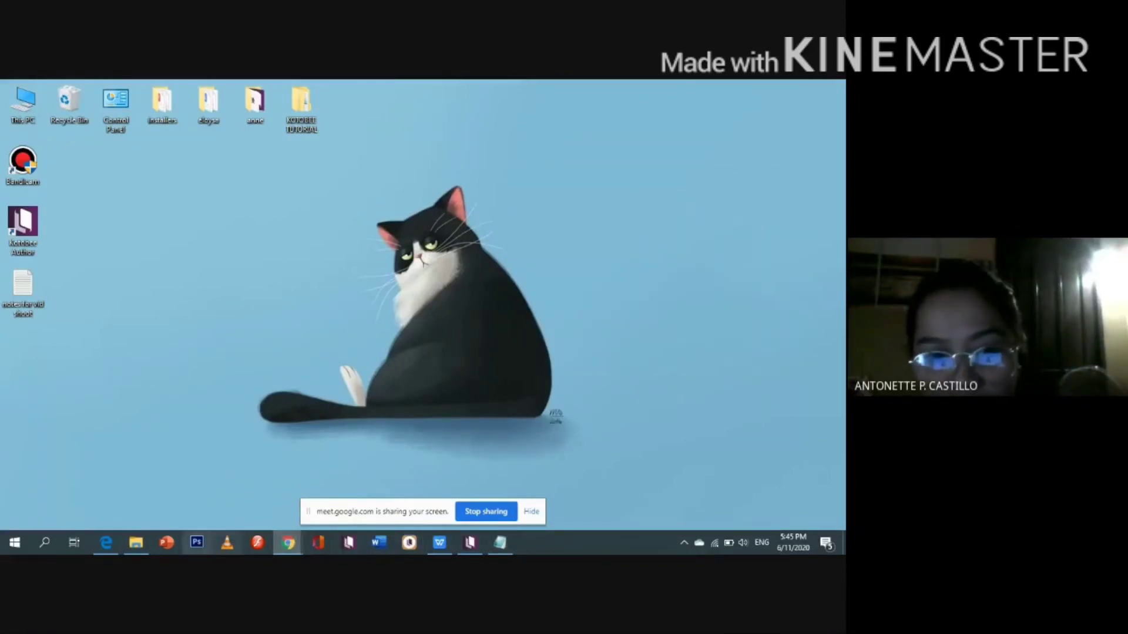
Bring up the TLE Department folder in File Explorer and select the exported tonet.epub file.
left_click(140, 543)
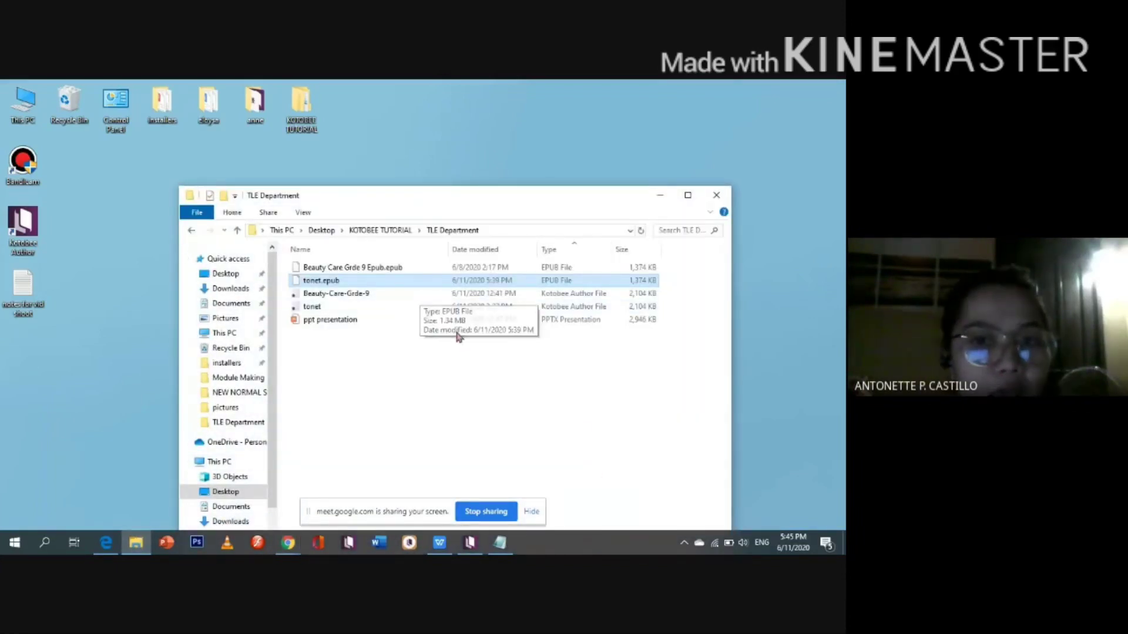
left_click(523, 360)
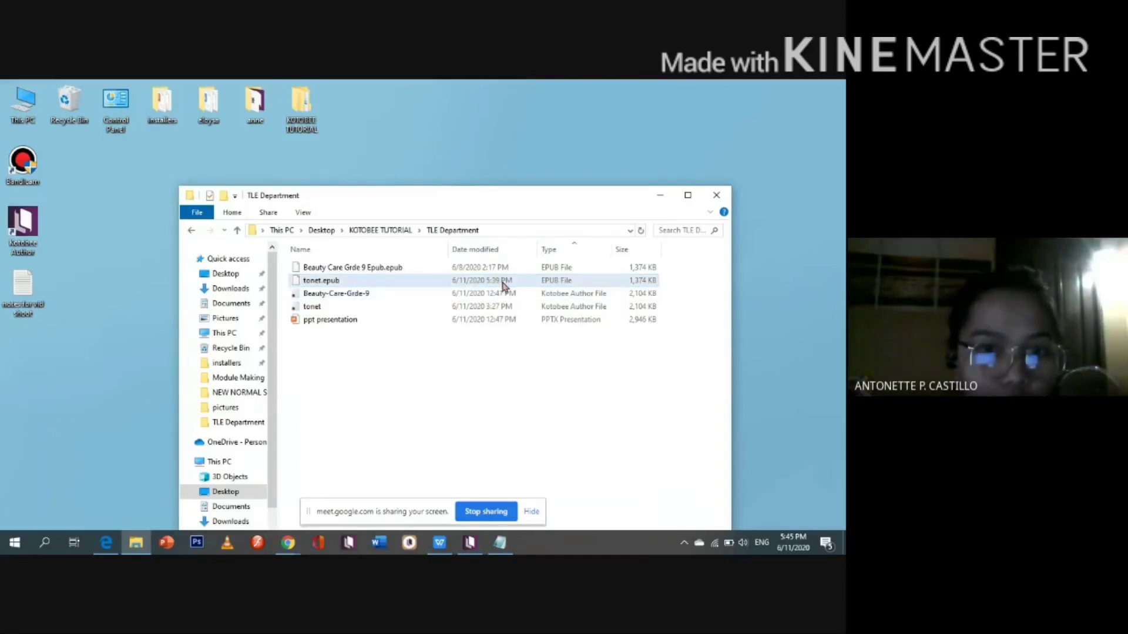
left_click(503, 283)
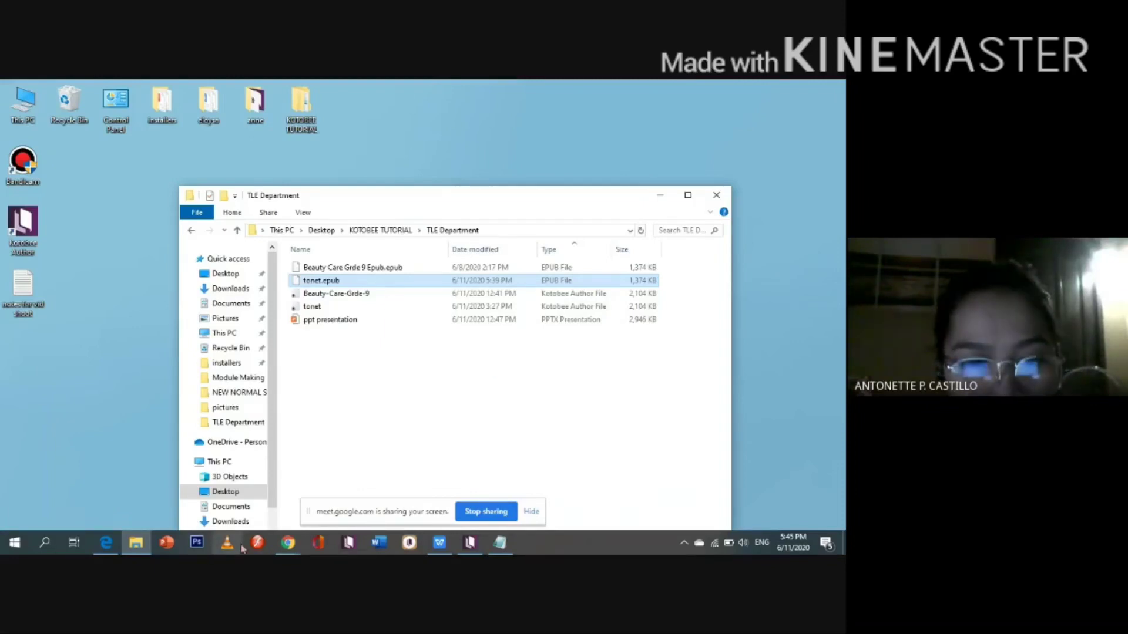
Switch to Gmail in Chrome and open the inbox message with subject epub to view its tonet.epub attachment.
left_click(287, 543)
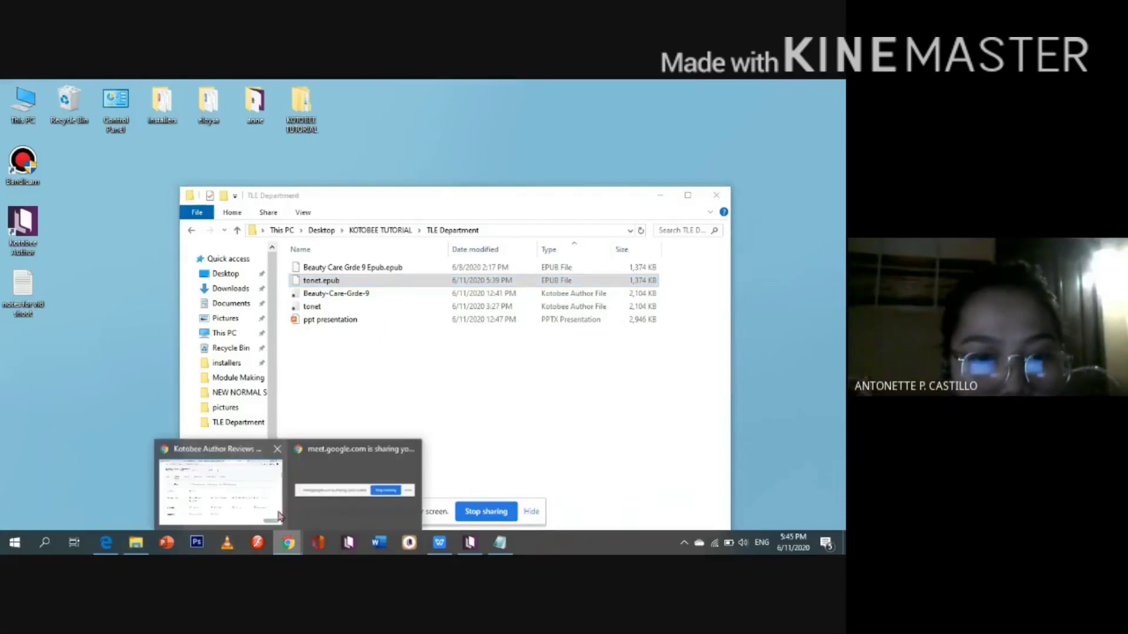
left_click(234, 486)
left_click(317, 90)
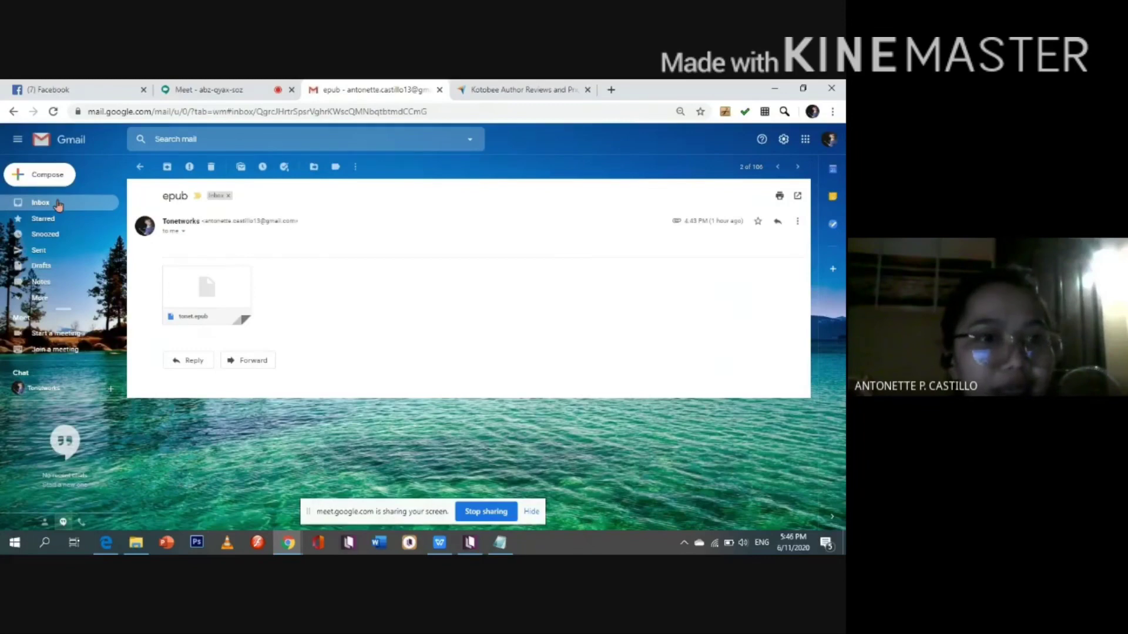
left_click(58, 204)
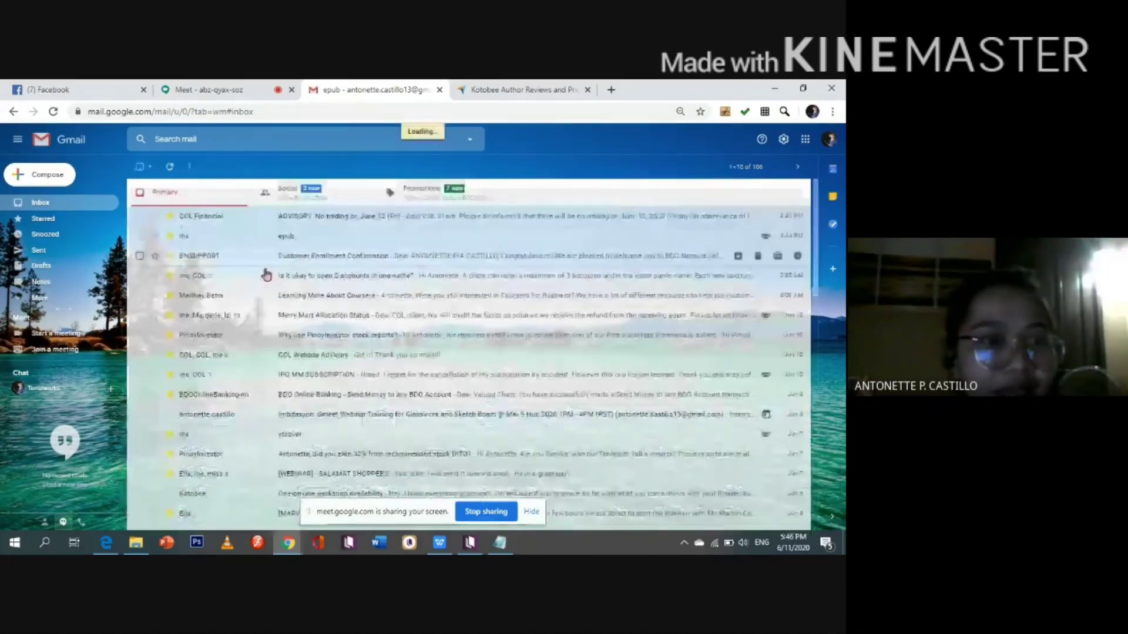
left_click(617, 222)
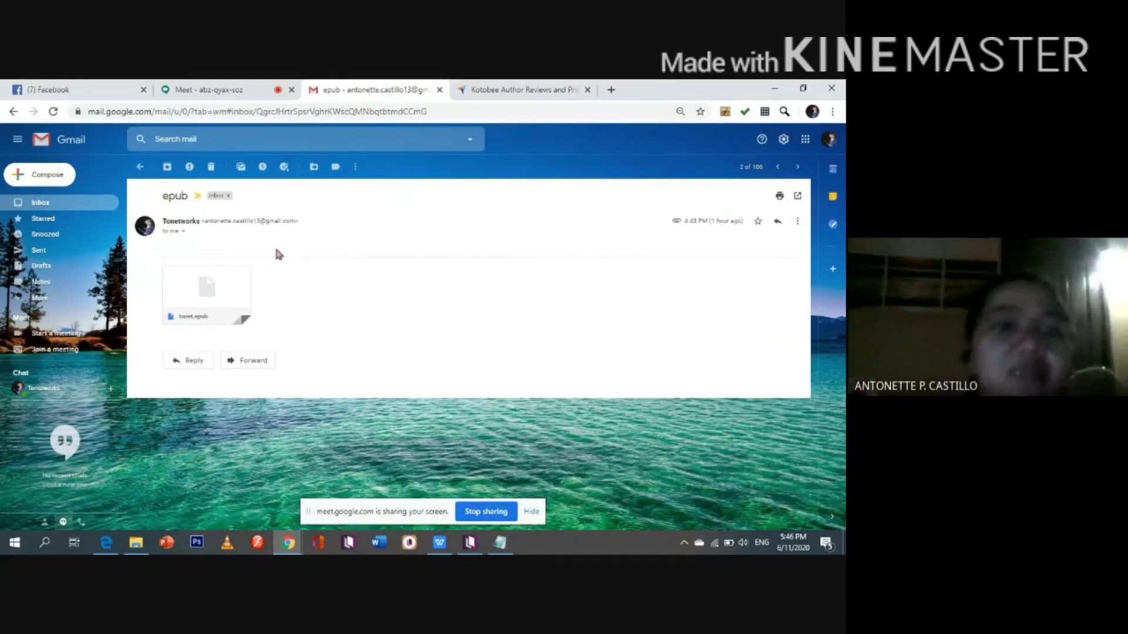
mouse_move(219, 293)
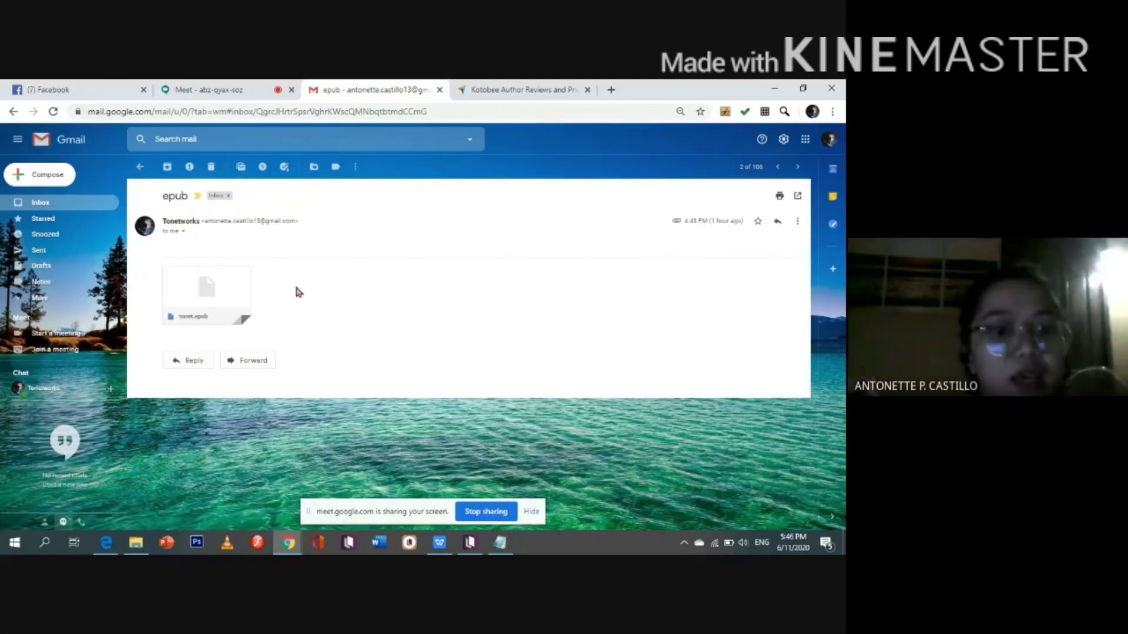
Switch between the Google Meet call and the epub email to check the tonet.epub attachment, ending on the call.
left_click(203, 88)
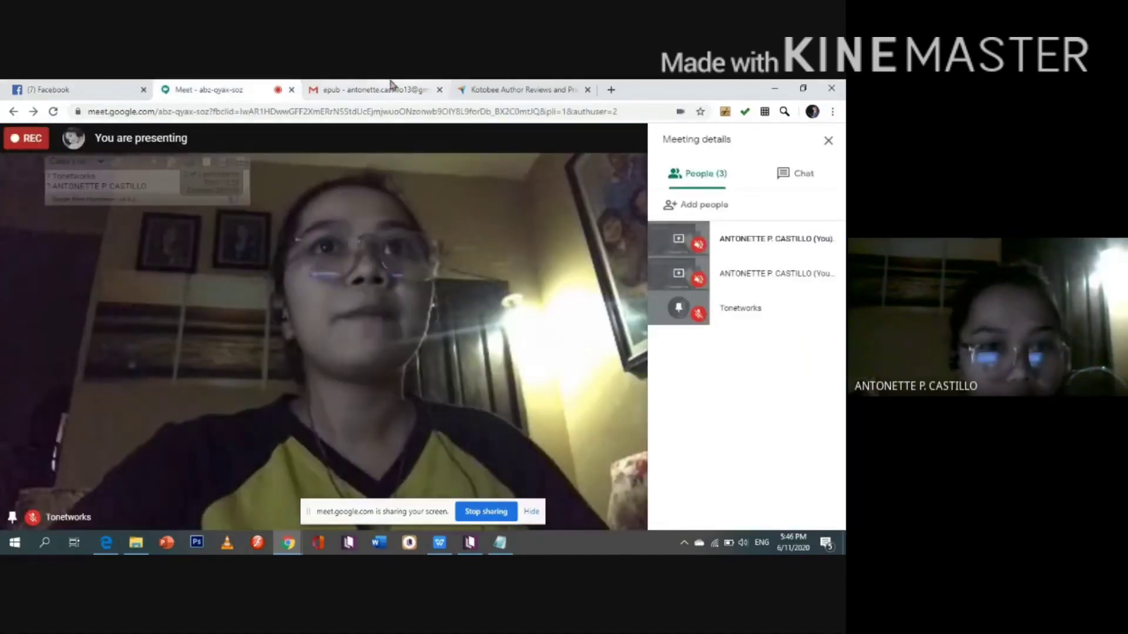
left_click(391, 88)
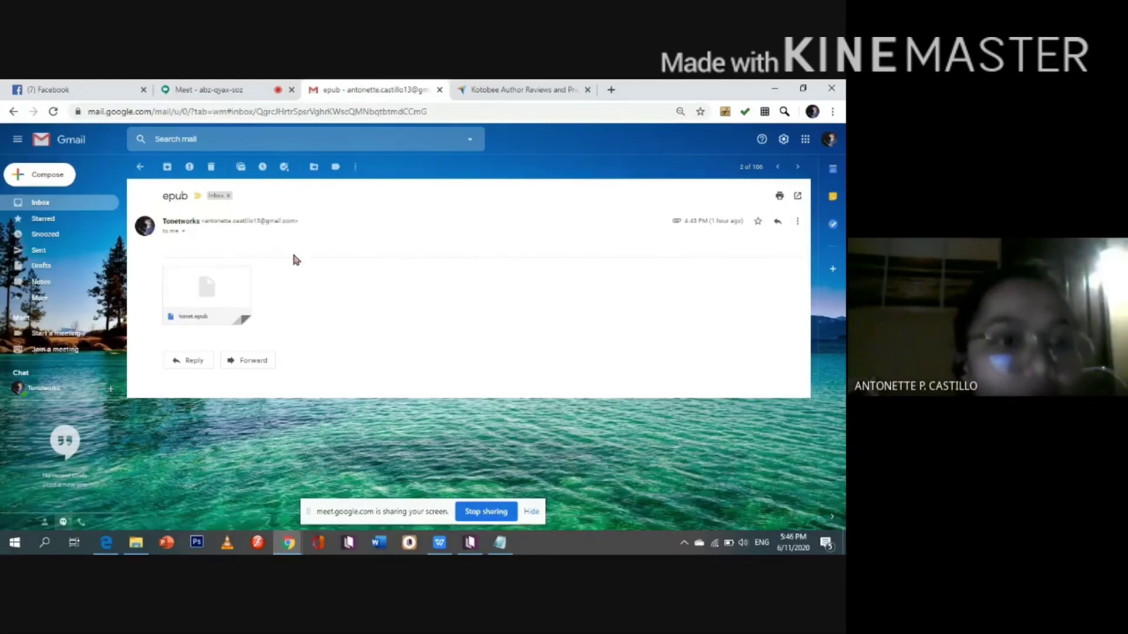
mouse_move(234, 283)
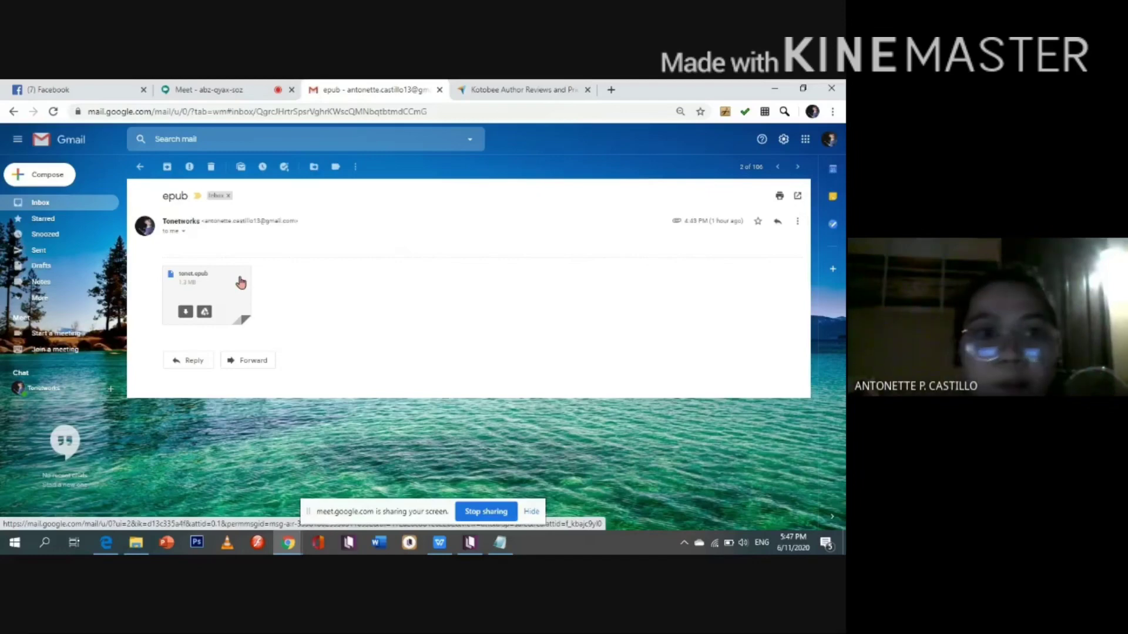
left_click(234, 91)
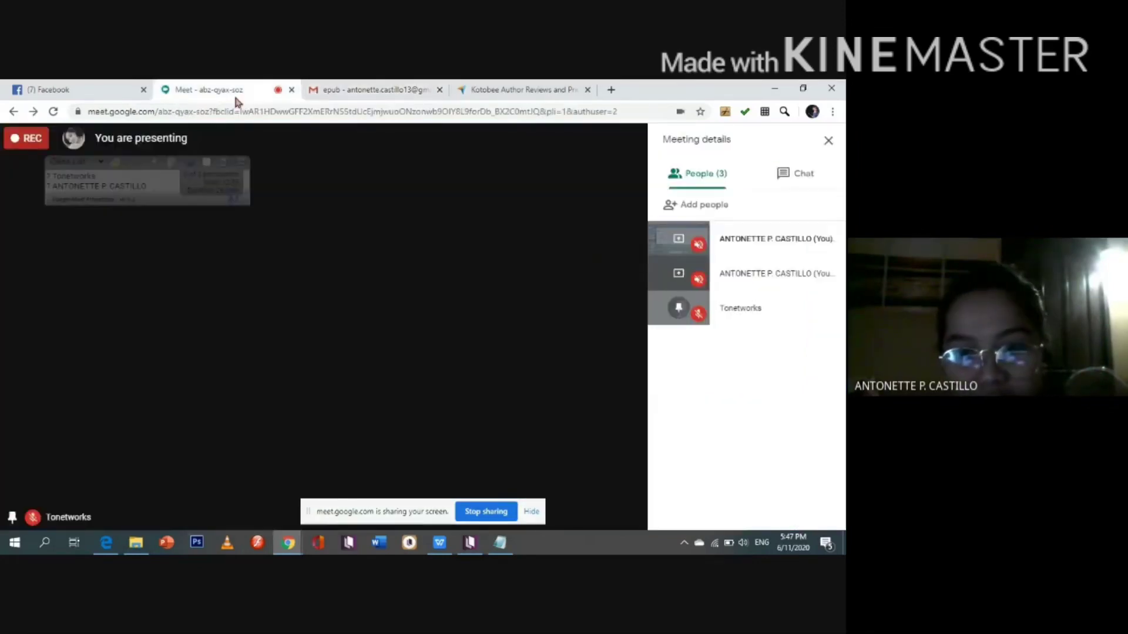